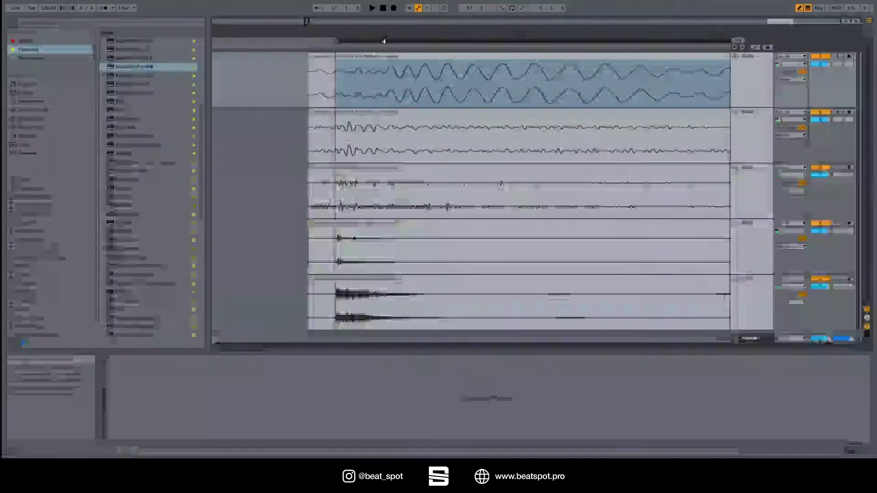
- Shorten the first track's clip to about 268 ms, ending at 17.1.3 with a fade-out, and audition it
drag(471, 56, 427, 56)
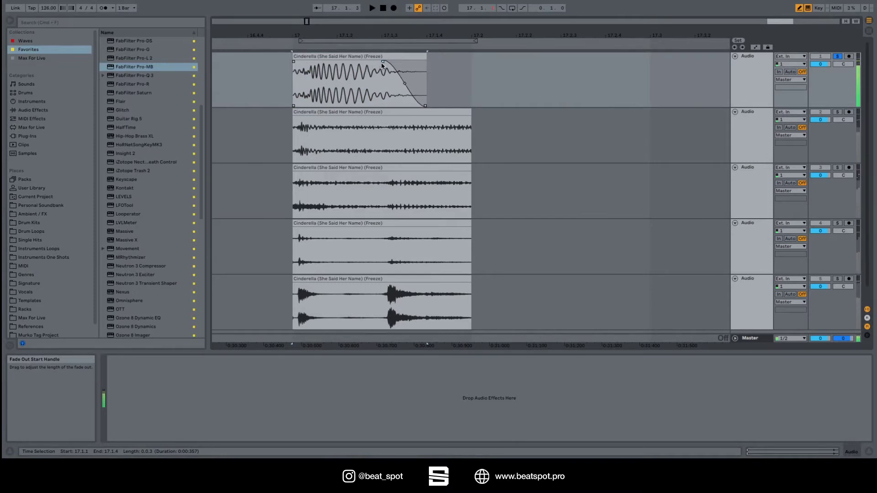
drag(429, 56, 391, 62)
key(space)
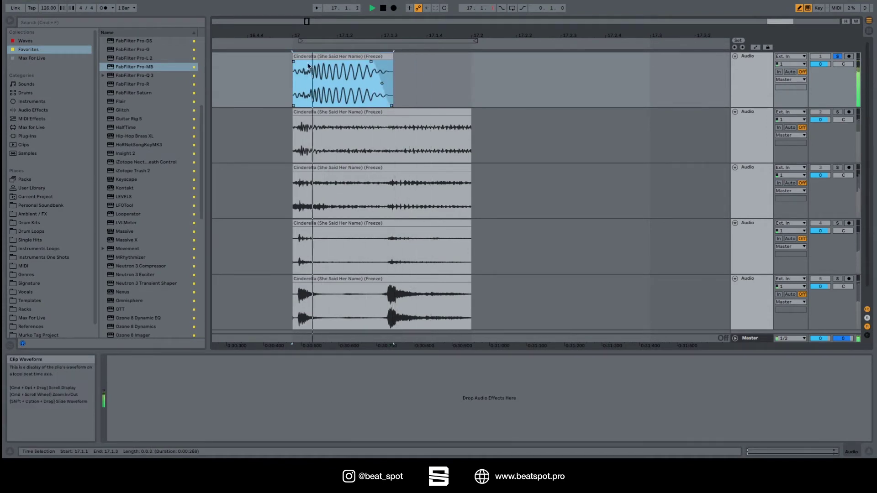
key(space)
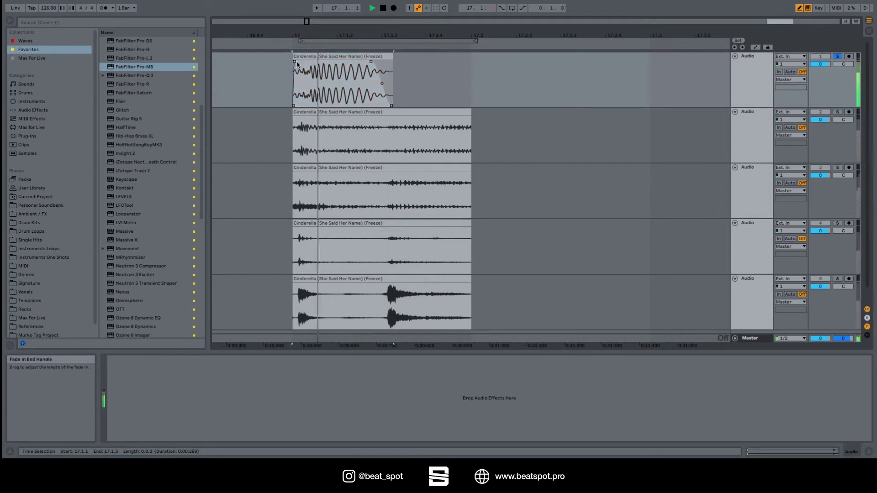
- Shorten the second track's clip to about 57 ms with a fade-out, auditioning the cut in solo
click(419, 112)
key(space)
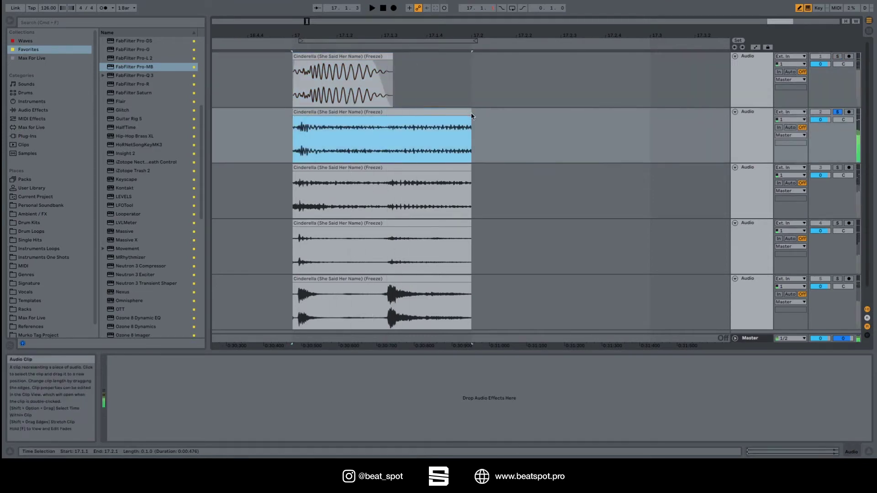
drag(472, 112, 316, 113)
key(space)
click(322, 119)
key(space)
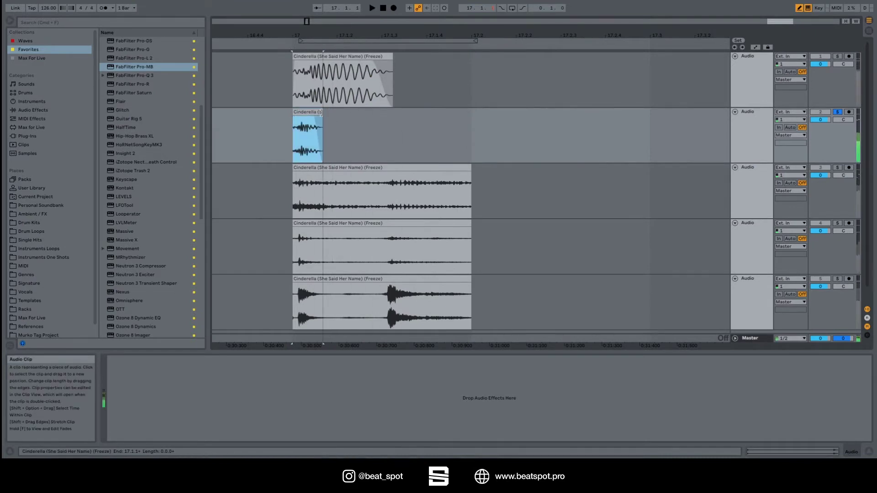
key(space)
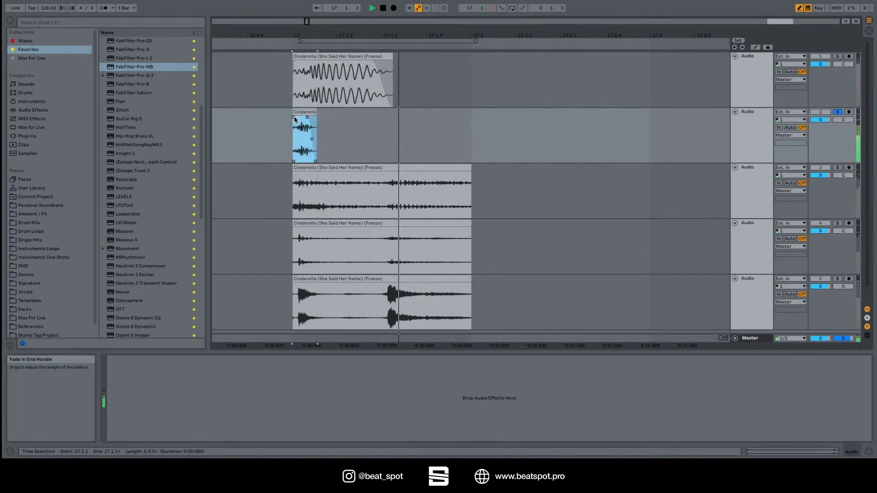
click(296, 119)
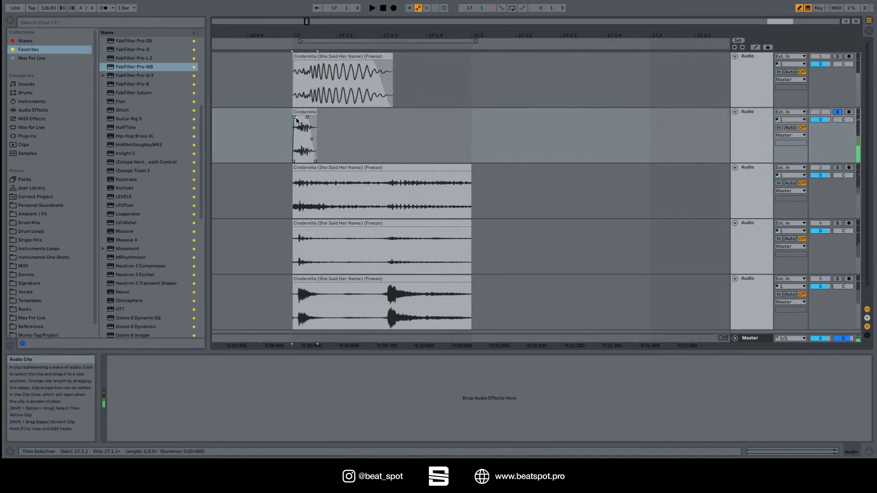
drag(311, 115, 313, 114)
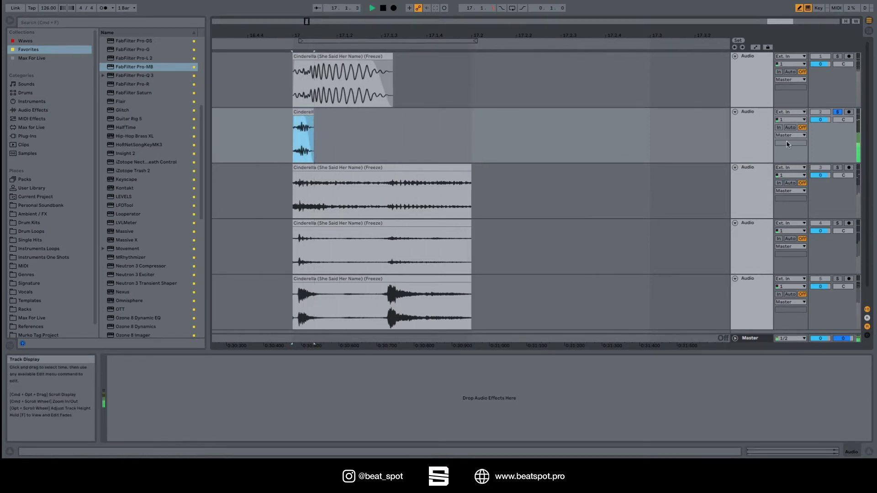
- Solo the third track and shorten its clip to about 28 ms with a fade-out
key(Down)
key(space)
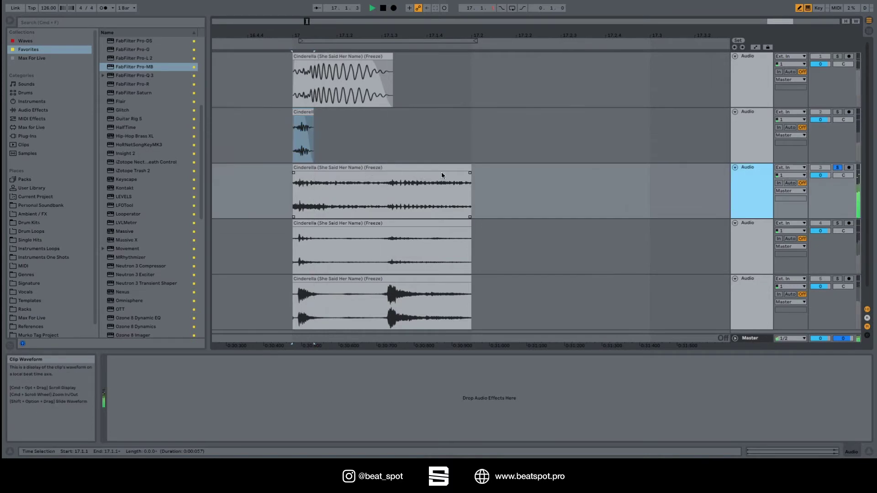
click(399, 168)
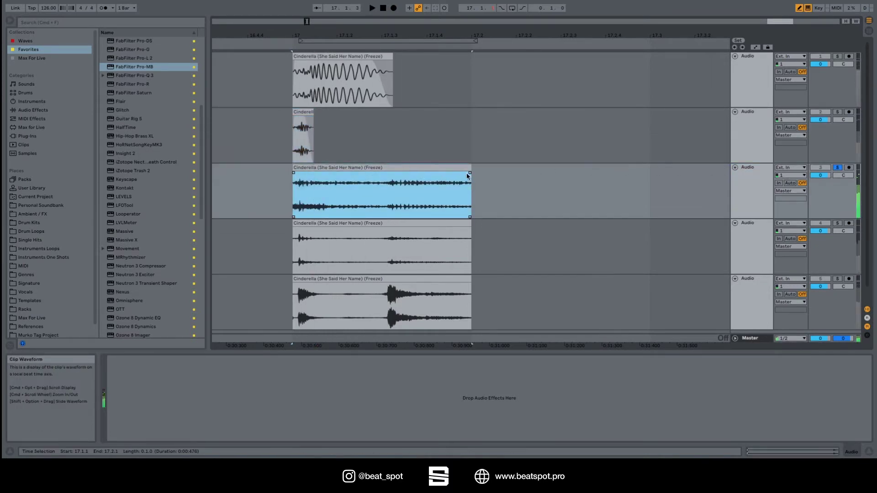
drag(468, 175, 299, 168)
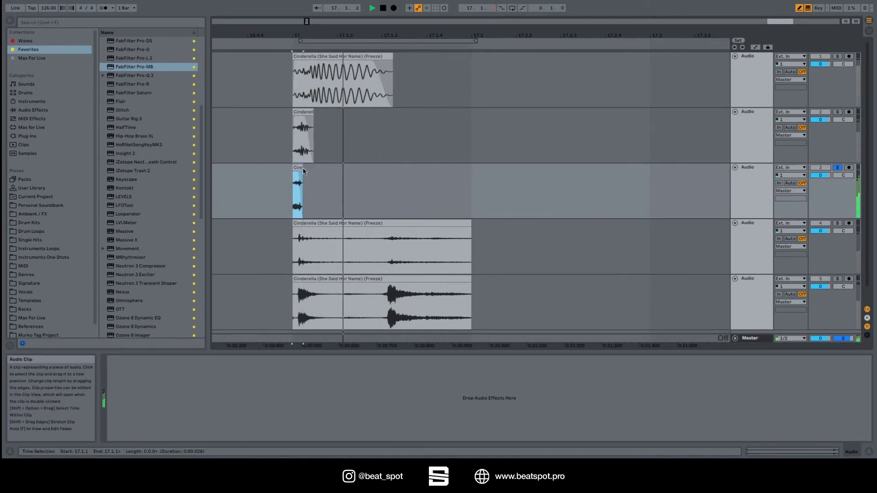
- Audition the fourth track's full clip in solo from the loop start
click(401, 223)
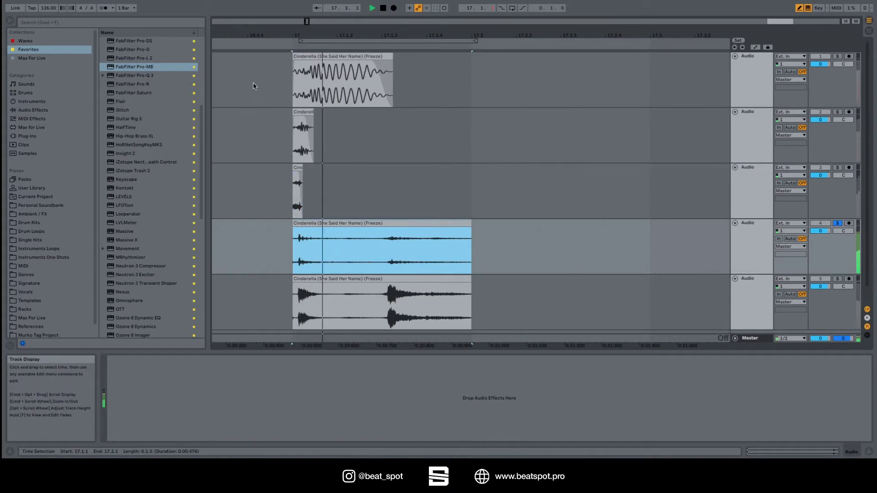
drag(294, 34, 295, 45)
click(319, 42)
key(space)
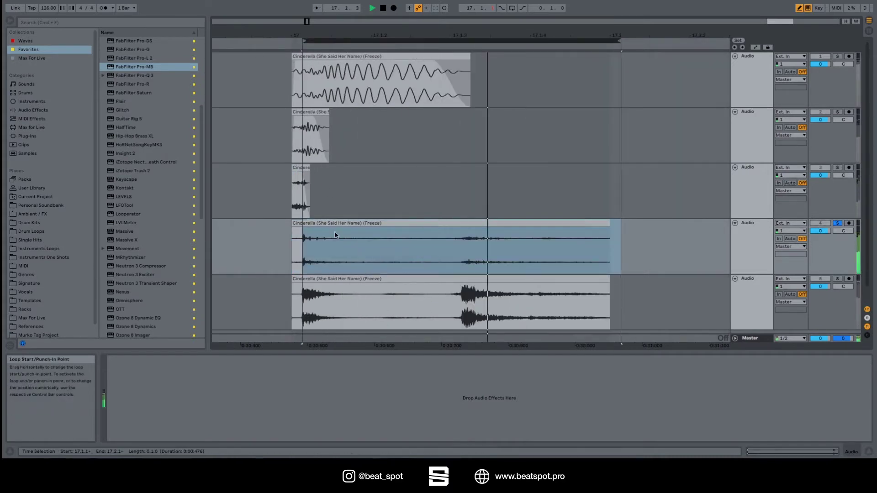
- Solo the third track again, fine-tune the end of its shortened clip and play it back
click(837, 113)
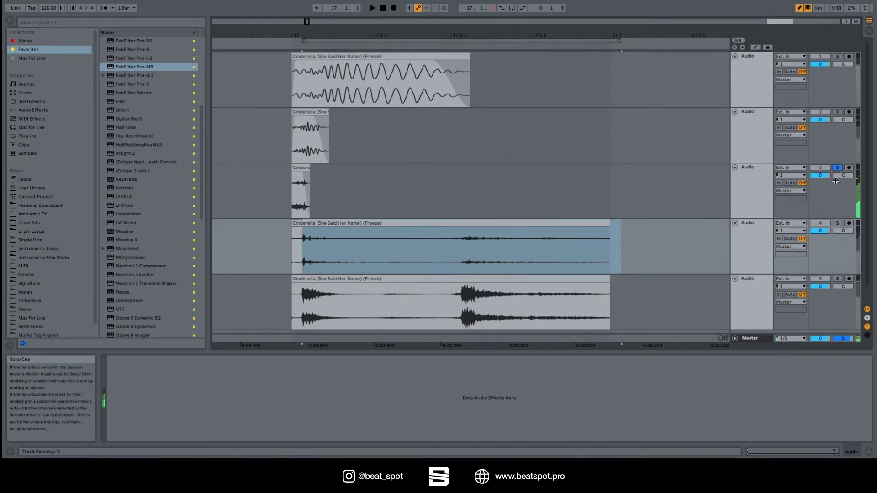
key(space)
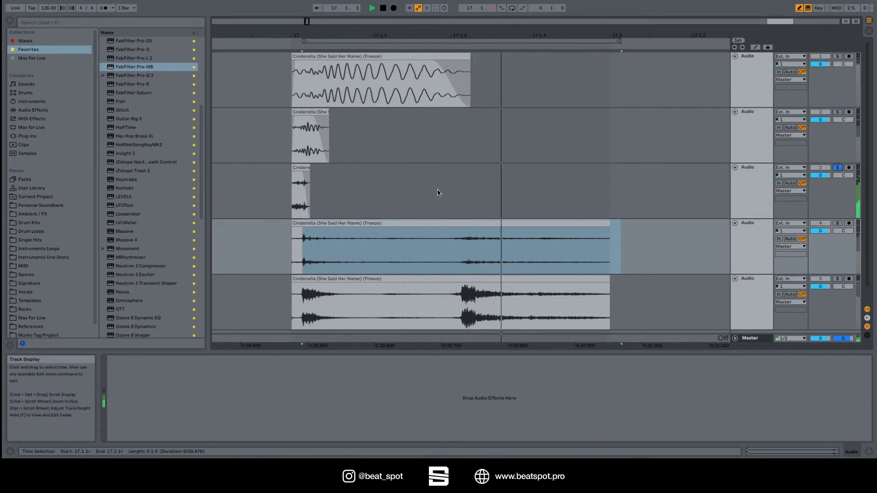
click(312, 169)
drag(309, 170, 308, 170)
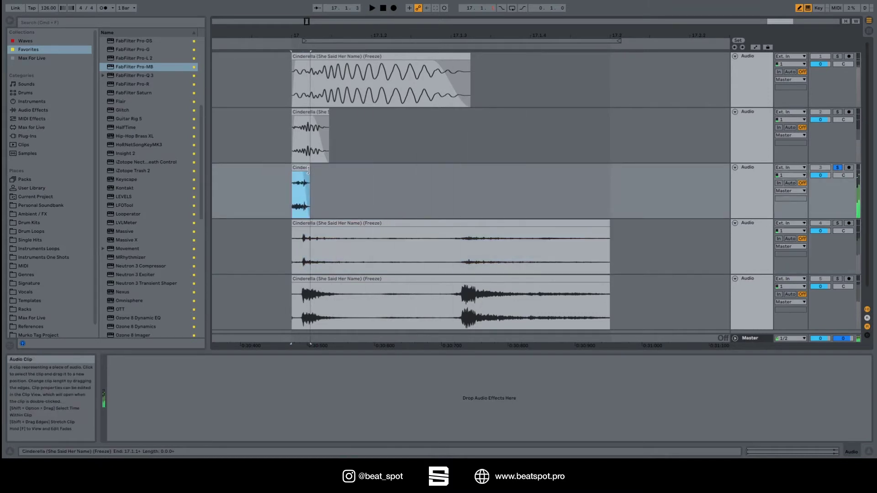
key(space)
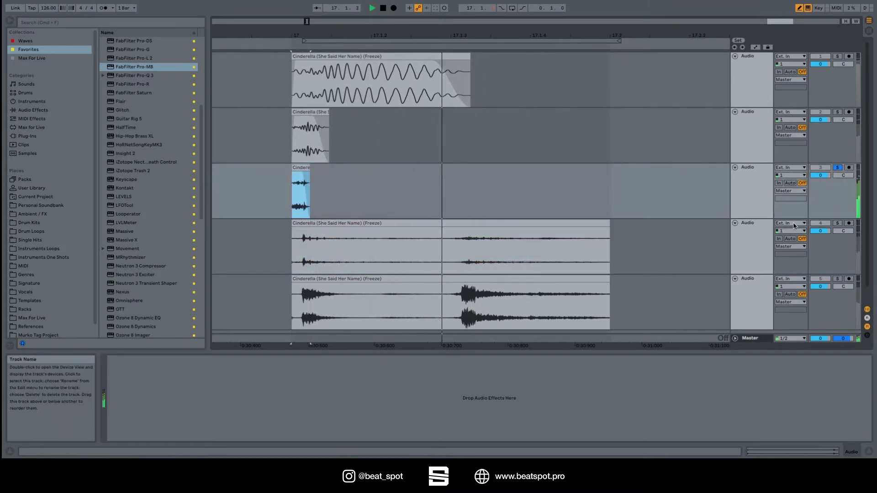
- Solo the fourth track, turn on looping, and shorten its clip to about 26 ms with a fade-out
click(313, 249)
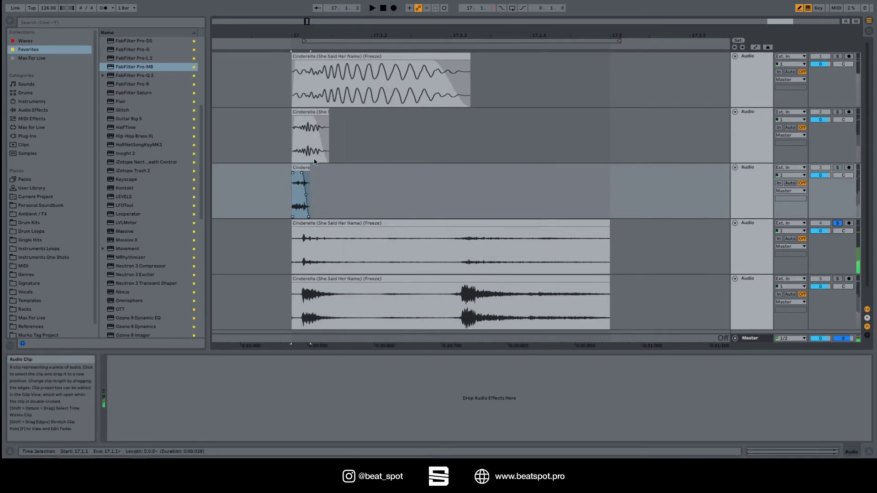
key(super+l)
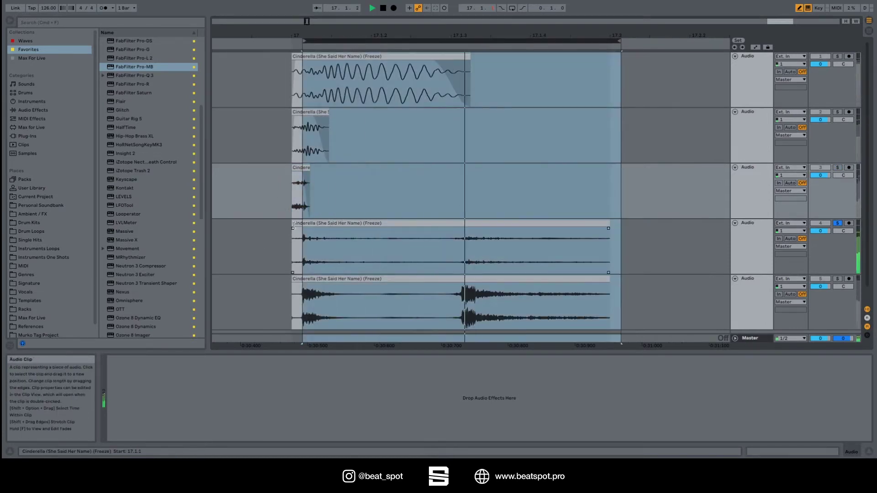
click(369, 224)
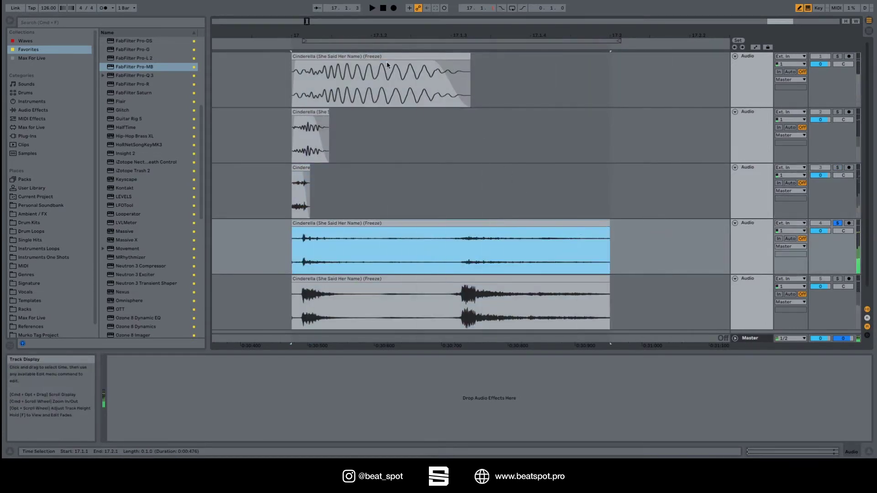
key(super+l)
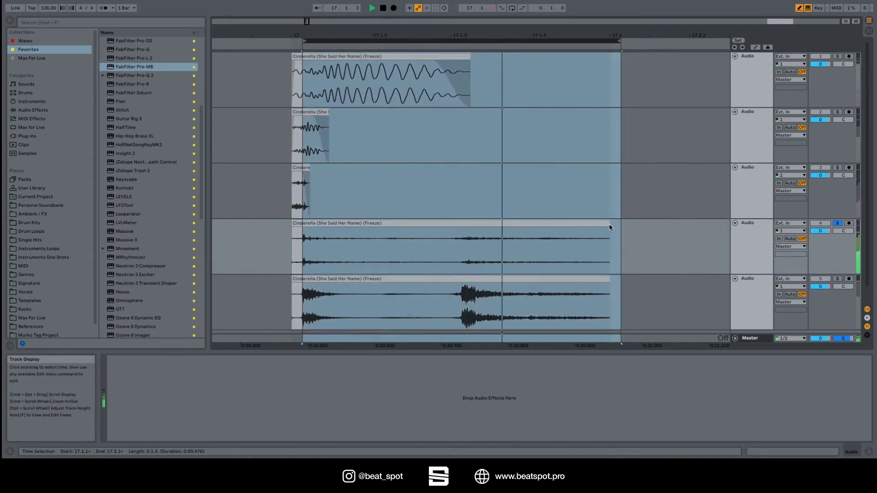
drag(608, 223, 305, 231)
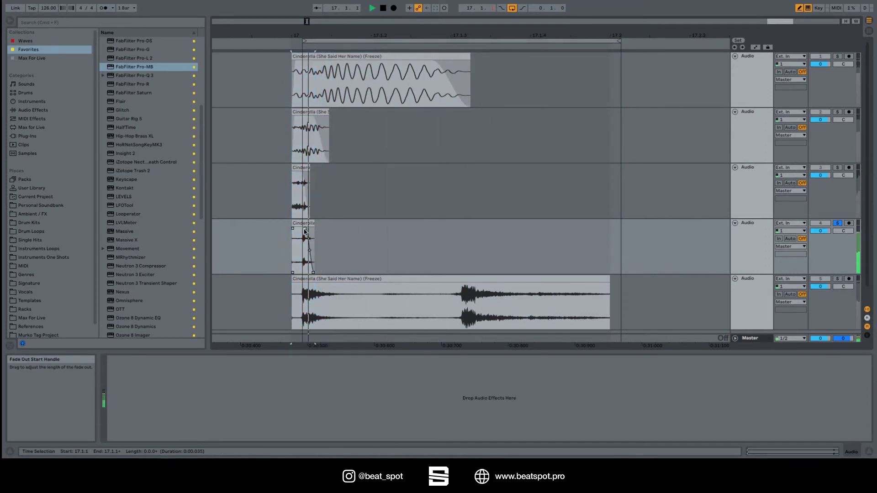
key(space)
click(308, 225)
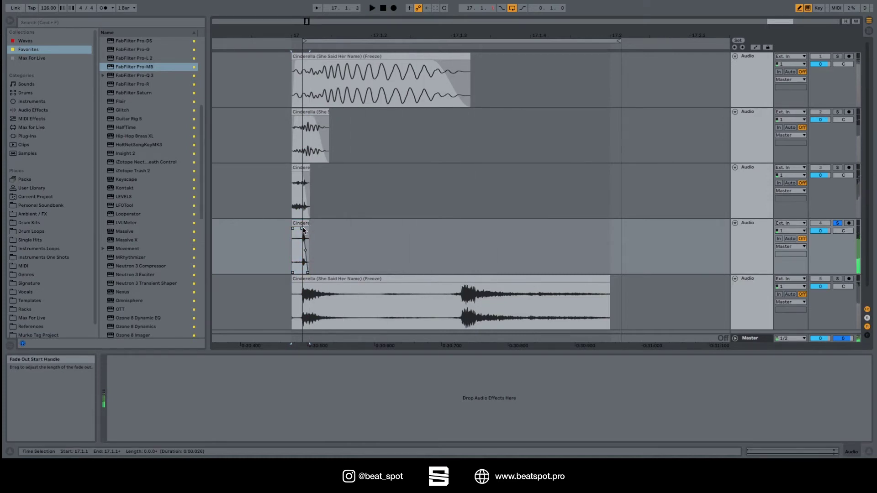
key(space)
- Shorten the fifth track's clip to just its first hit and fade out the end
scroll(373, 253, down, 2)
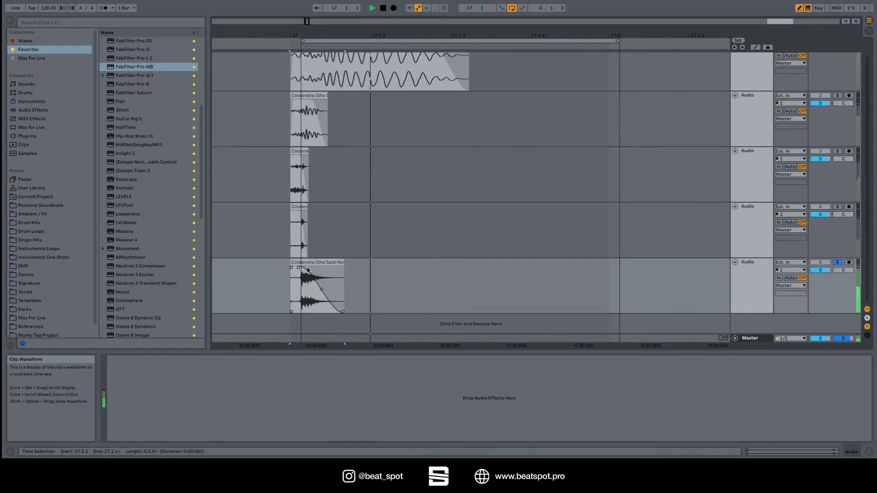
key(space)
drag(293, 265, 313, 266)
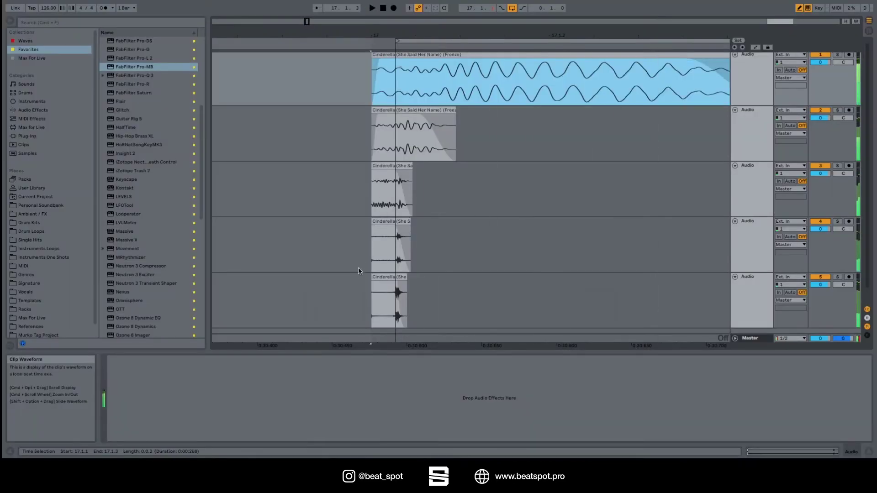
- Delete the audio before the loop start across all five tracks and audition the layered hit
drag(348, 303, 405, 32)
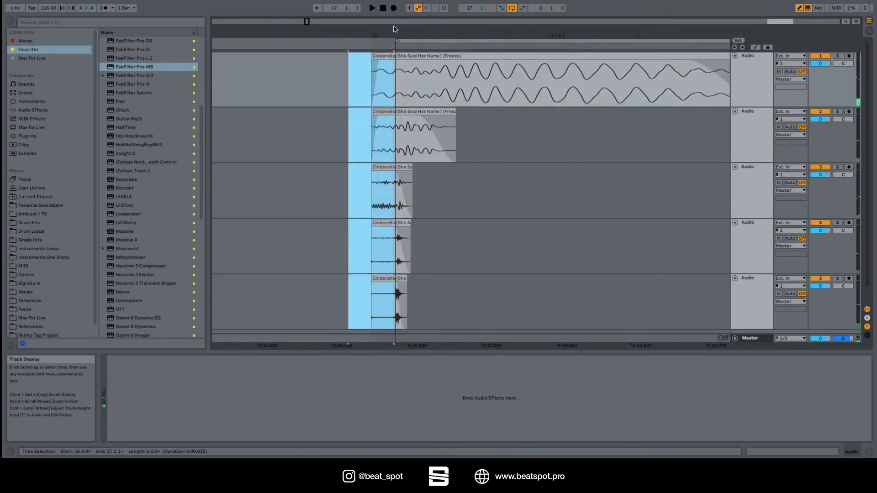
key(Delete)
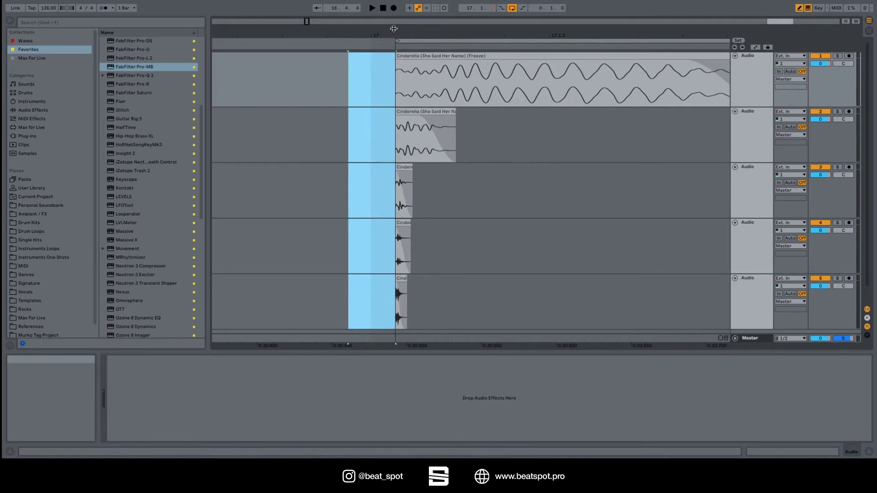
click(502, 142)
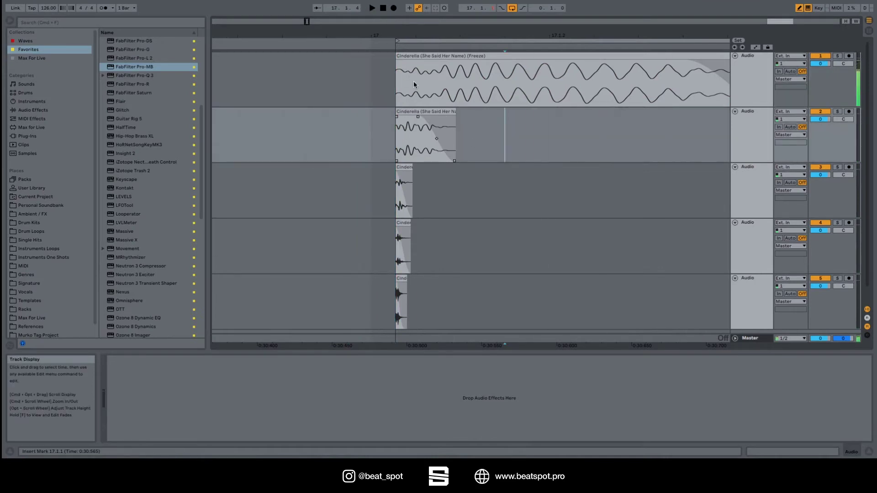
click(421, 40)
key(space)
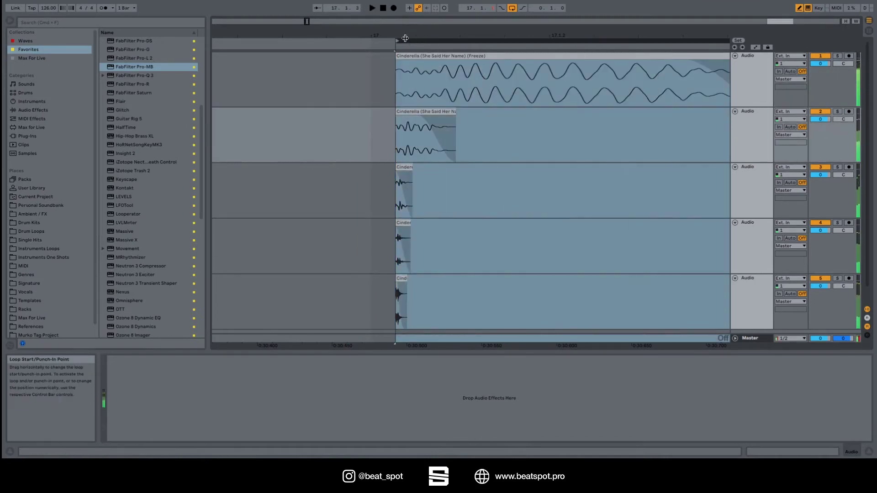
- Lengthen the second track's clip slightly and adjust its fade-out to match the new end
drag(405, 32, 405, 5)
click(392, 113)
drag(392, 114, 408, 113)
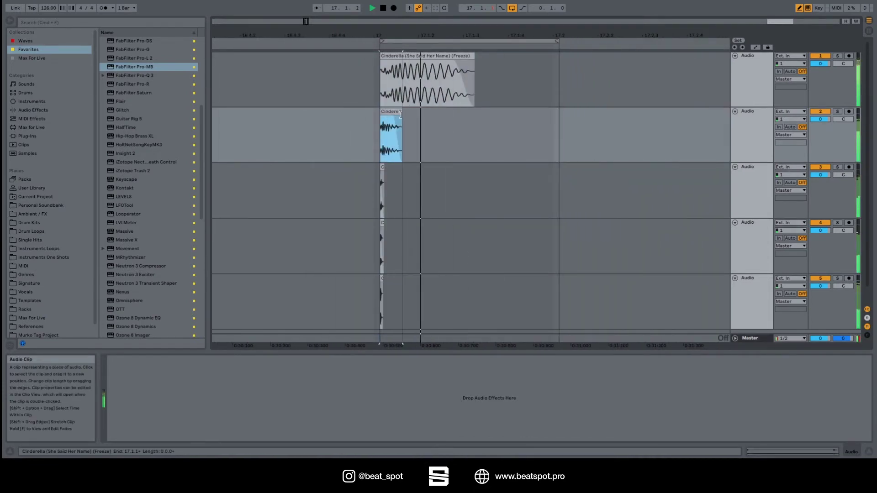
click(393, 119)
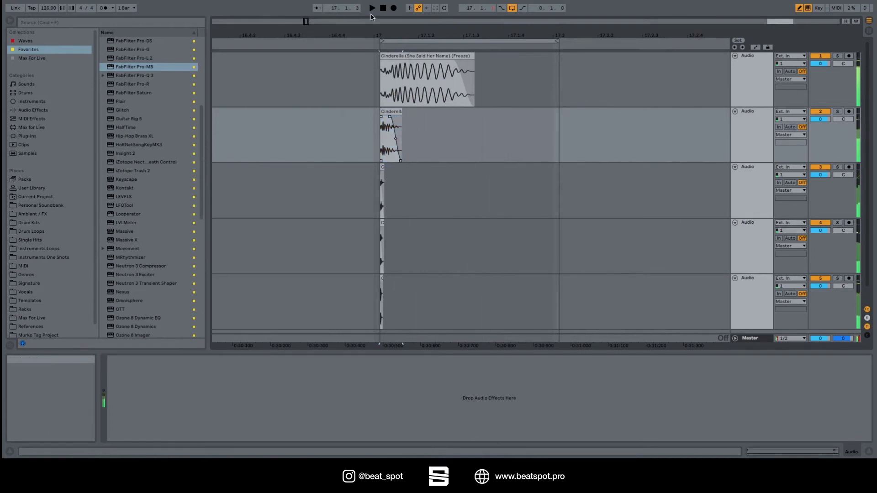
- Lengthen the third track's clip to about 14 ms, keeping a fade-out at its end
drag(381, 33, 381, 73)
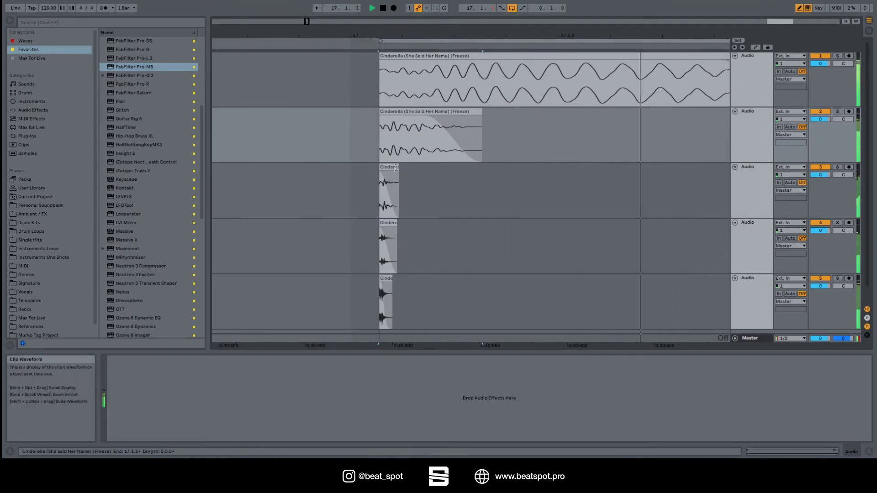
click(396, 167)
mouse_move(397, 167)
mouse_down()
mouse_move(430, 167)
mouse_move(402, 171)
mouse_up()
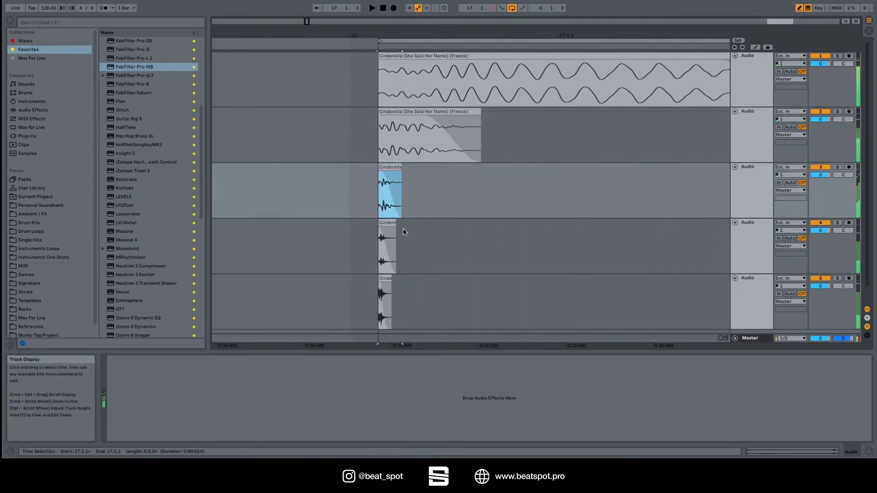
- Extend the end of the fourth track's clip slightly and play the combined layers
mouse_move(394, 223)
mouse_down()
mouse_move(470, 227)
mouse_move(397, 231)
mouse_up()
key(space)
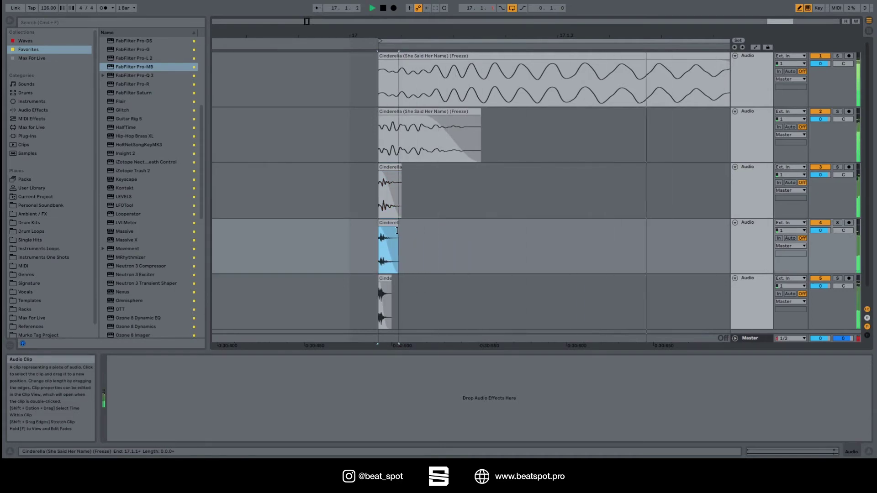
key(space)
scroll(395, 251, down, 1)
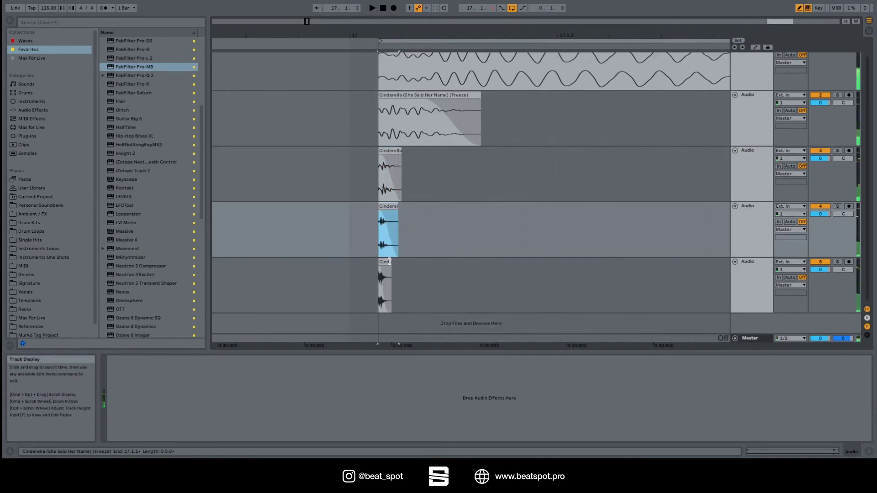
- Extend the end of the fifth track's clip slightly and lower that track's volume to -6.0 dB while auditioning the layers
key(space)
mouse_move(389, 262)
mouse_down()
mouse_move(425, 263)
mouse_move(387, 265)
mouse_up()
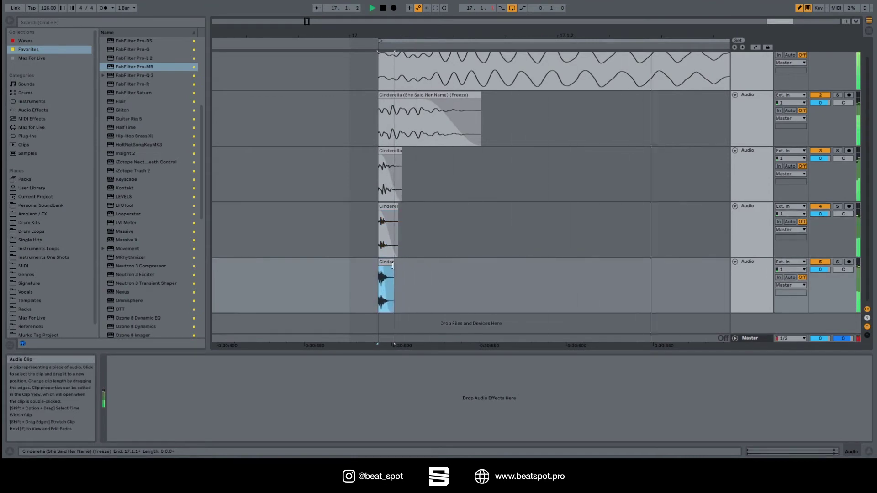
click(837, 262)
click(838, 263)
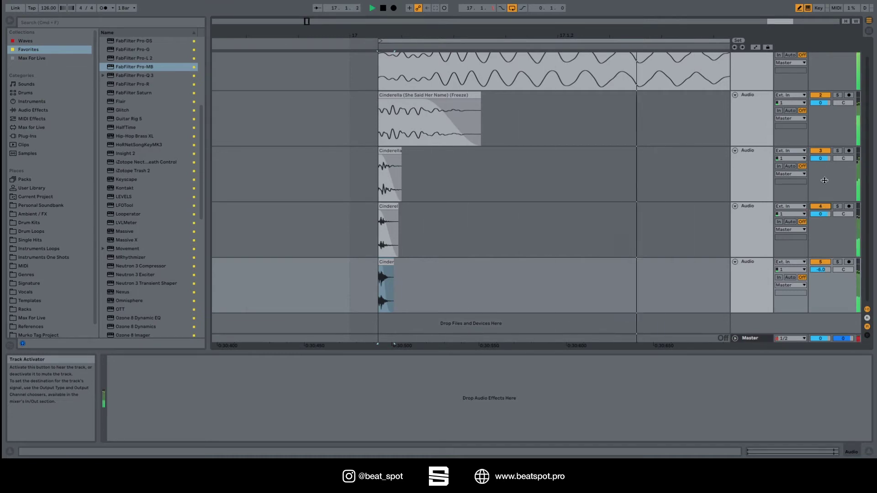
click(824, 152)
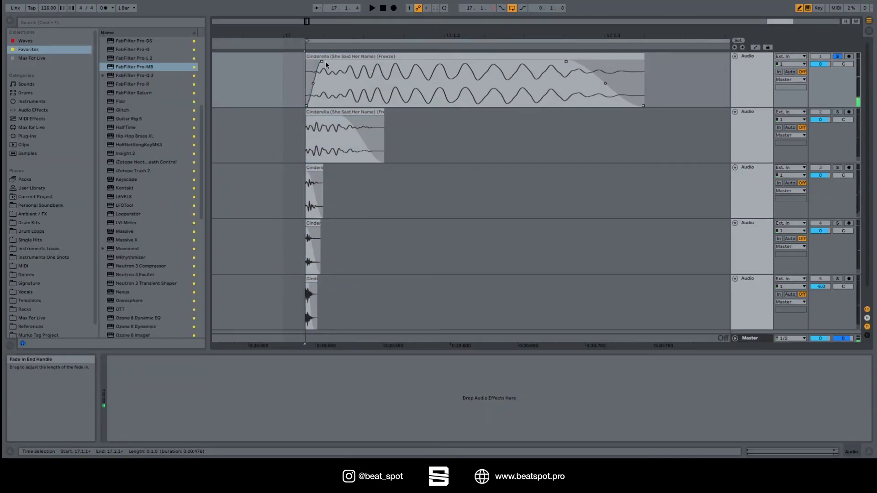
- Try a longer fade-in on the first track's clip, alone and with all layers, and settle on a short fade-in
drag(326, 63, 345, 64)
key(space)
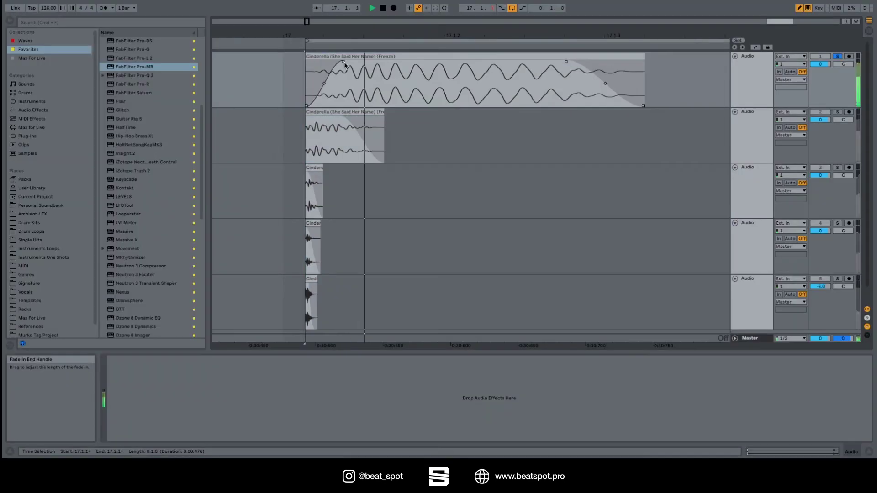
click(838, 58)
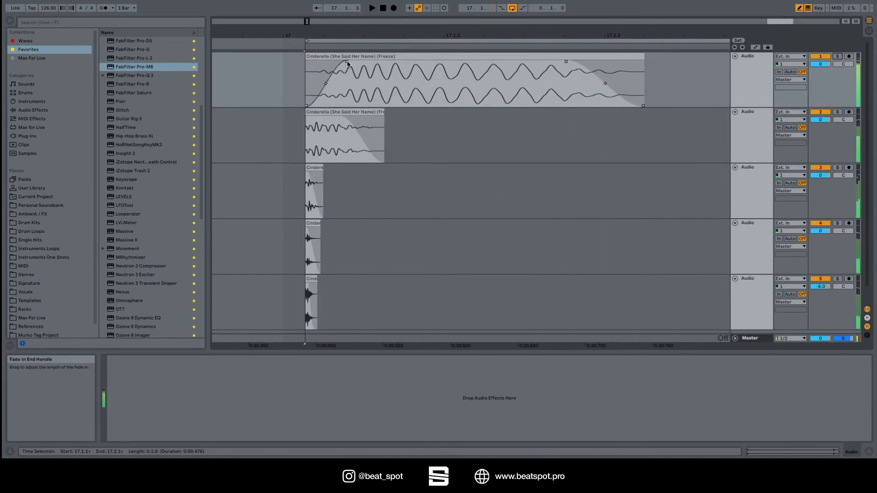
drag(327, 64, 299, 63)
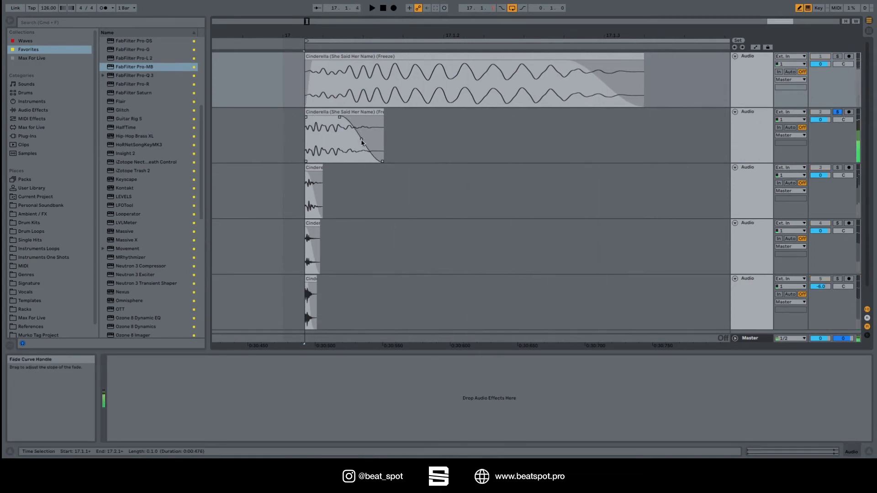
- Bend the fade-out curve of the second track's clip into a steeper drop, checking it alone and with all layers
mouse_move(361, 139)
mouse_down()
mouse_move(352, 152)
mouse_move(359, 136)
mouse_up()
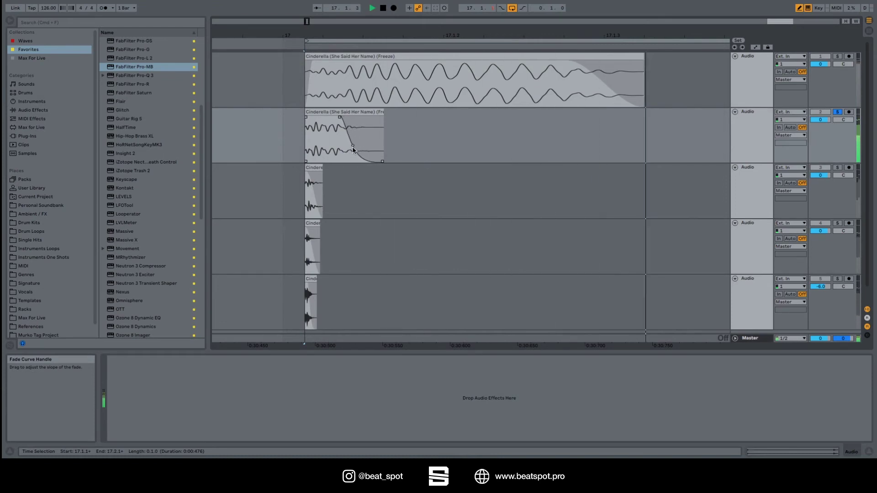
click(837, 112)
key(space)
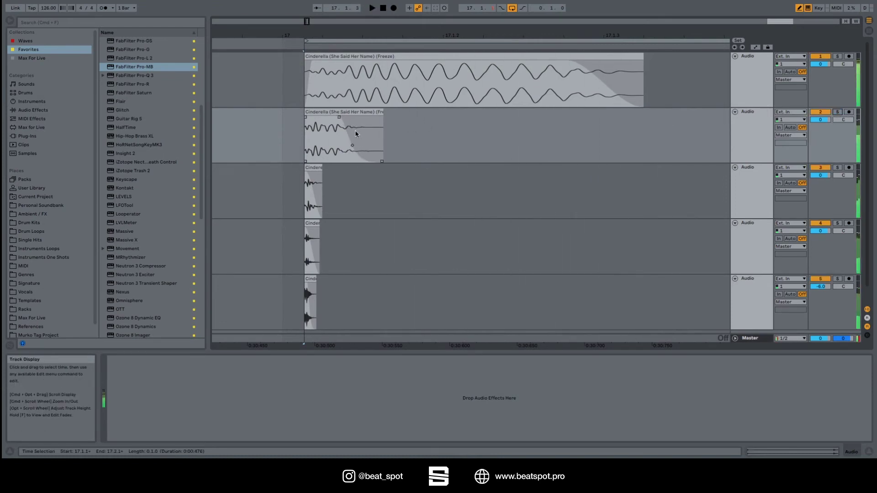
mouse_move(352, 145)
mouse_down()
mouse_move(365, 110)
mouse_move(356, 160)
mouse_up()
key(space)
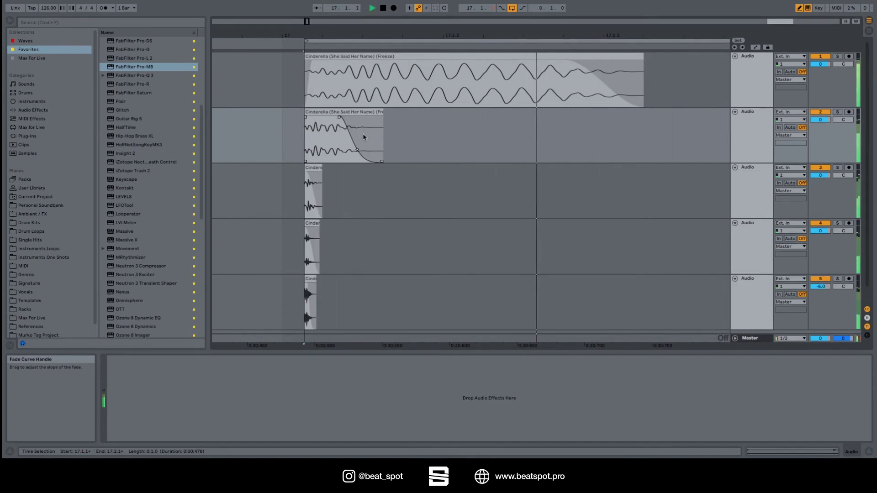
drag(368, 117, 350, 144)
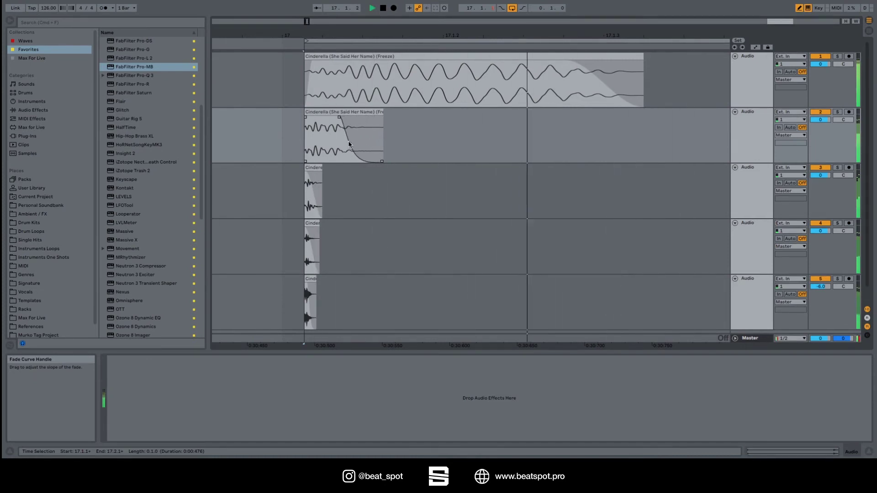
key(space)
- Audition the third and fourth tracks one at a time in solo
click(838, 168)
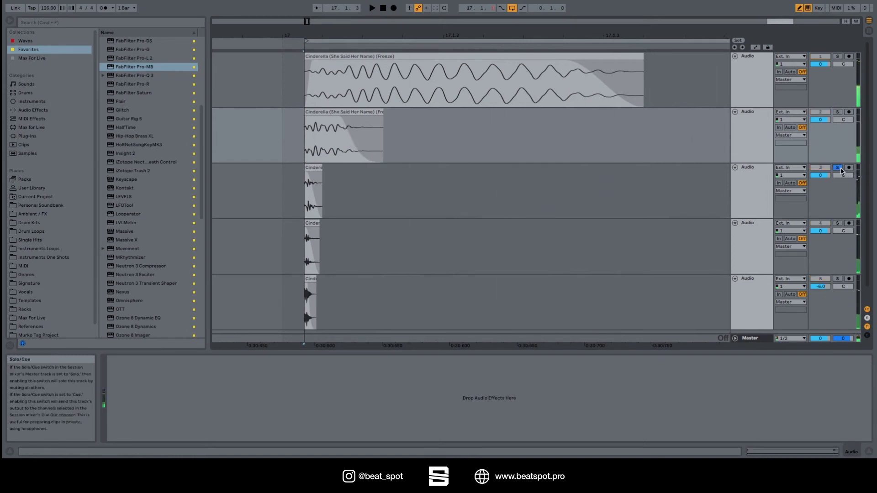
click(838, 168)
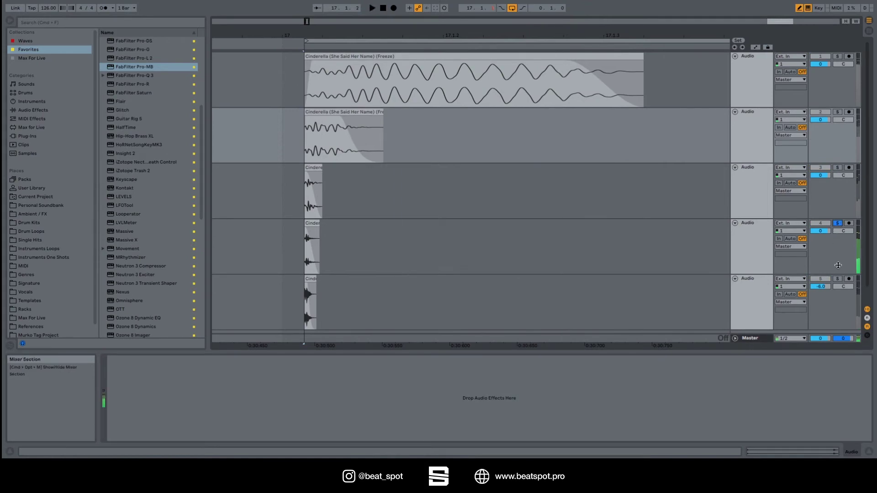
key(space)
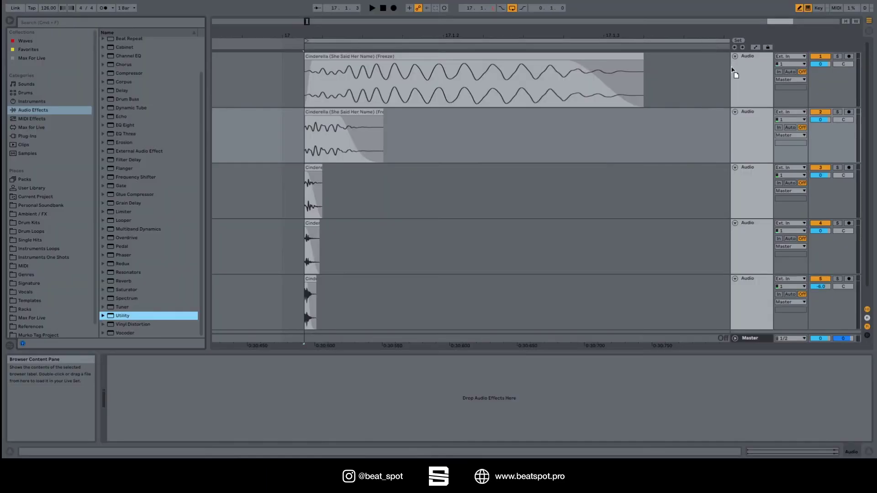
- Add a Utility effect to the first track, set its channel mode to Left, and play the track in solo
drag(732, 71, 746, 78)
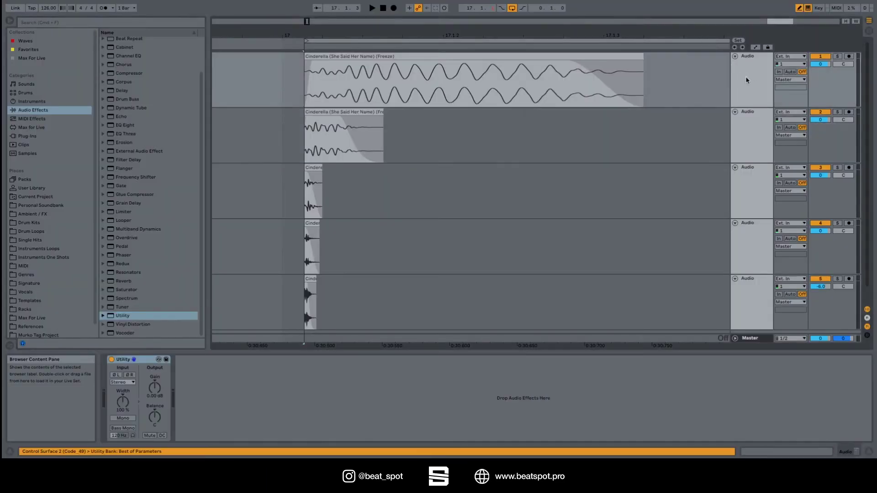
click(121, 382)
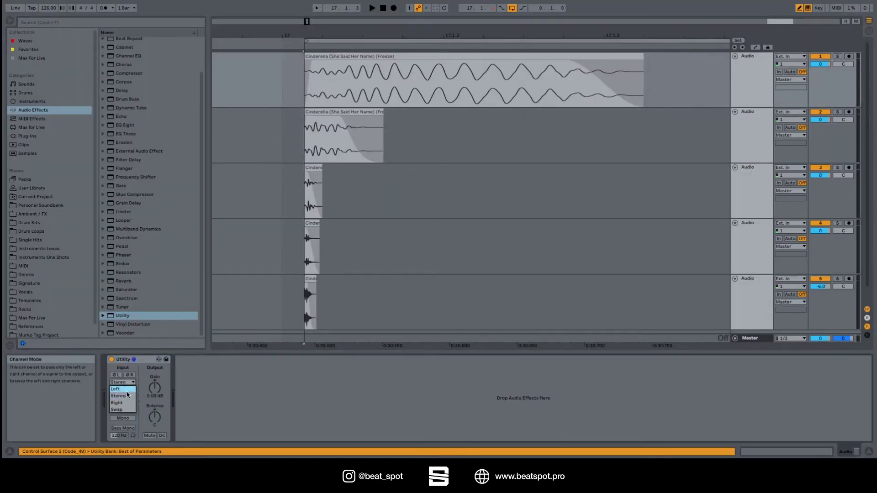
click(124, 389)
click(837, 57)
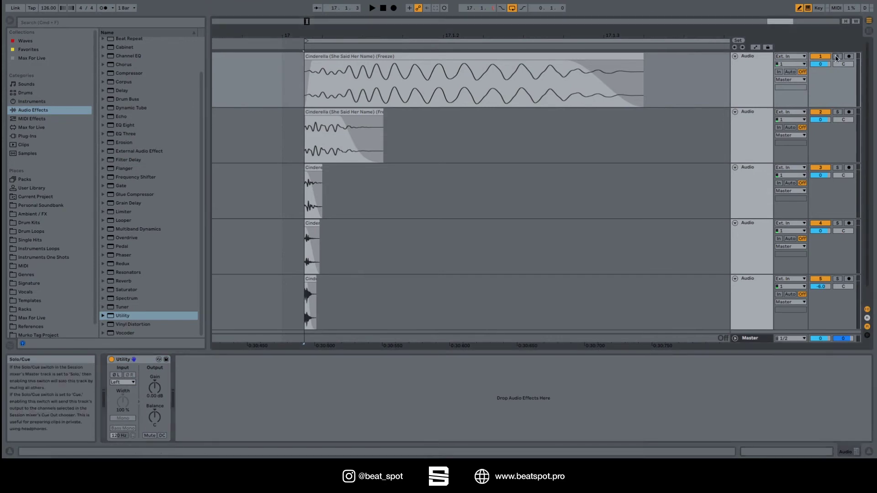
key(space)
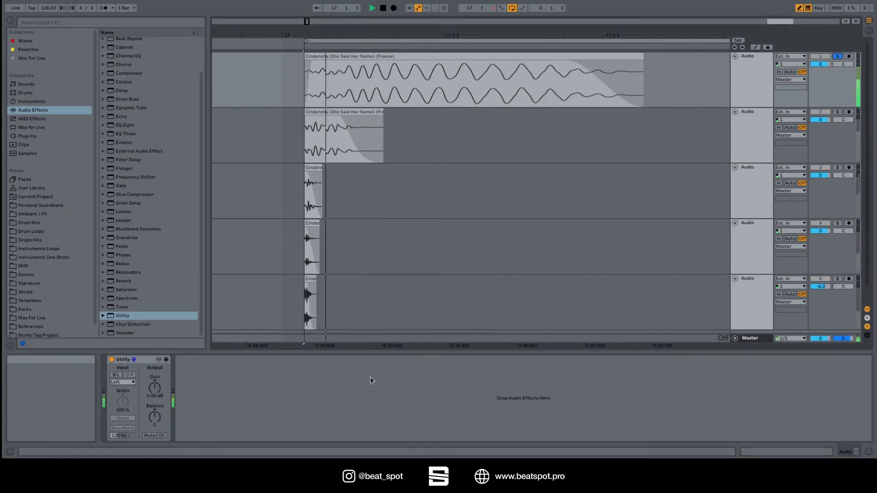
- Compare the Right and Left channel modes on the soloed first track, returning its Utility to Left
click(123, 385)
click(124, 395)
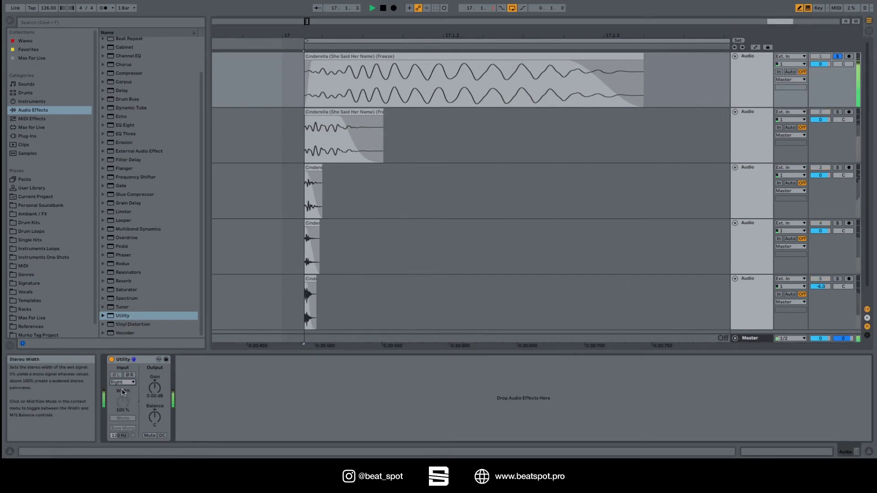
click(123, 386)
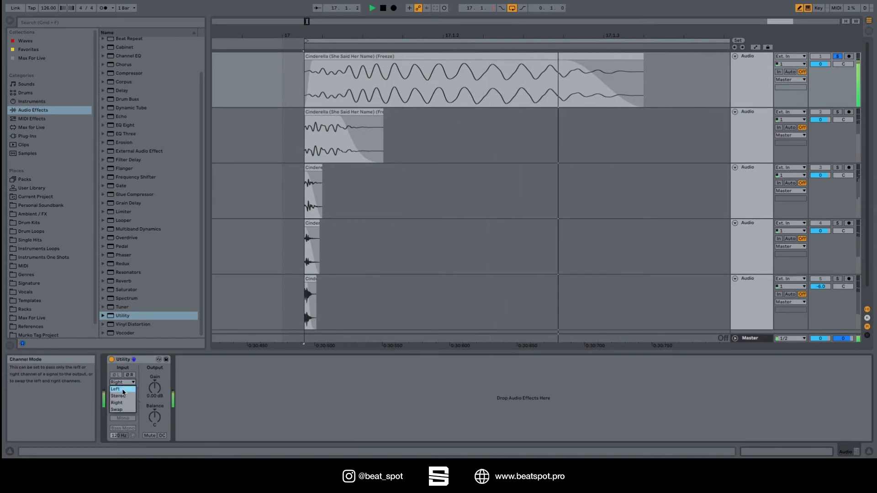
click(123, 389)
key(space)
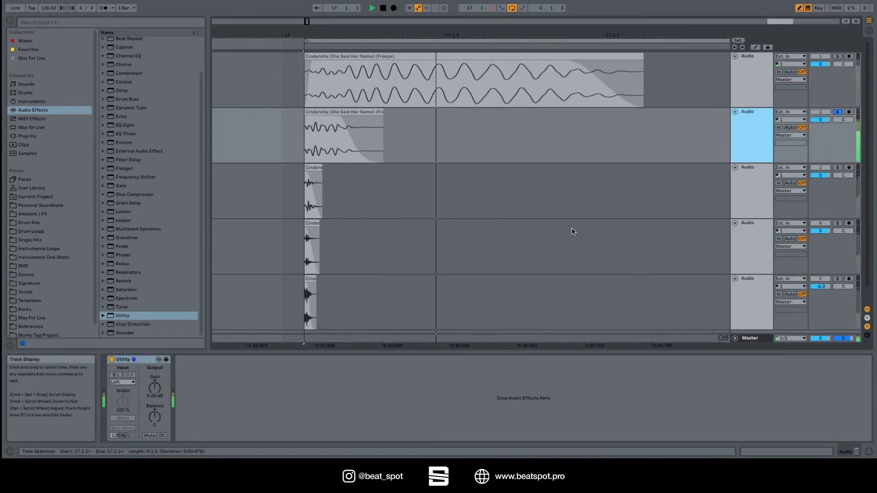
- Compare the second track's left and right channels in solo, set its Utility to Right, and bring all layers back in
key(space)
click(122, 384)
click(123, 402)
key(space)
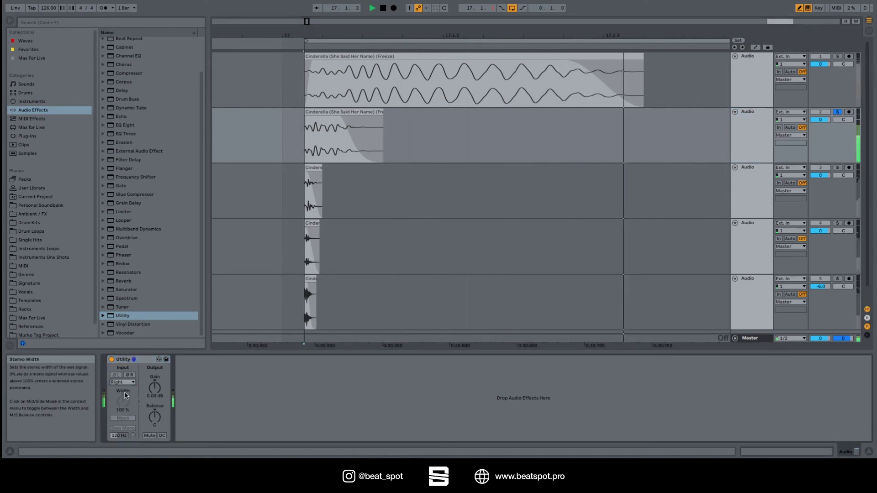
click(122, 382)
click(125, 390)
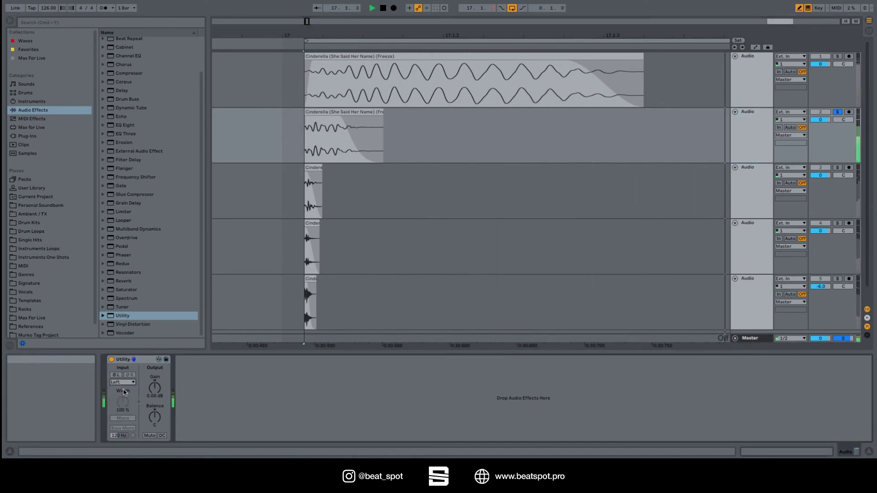
click(123, 382)
click(126, 404)
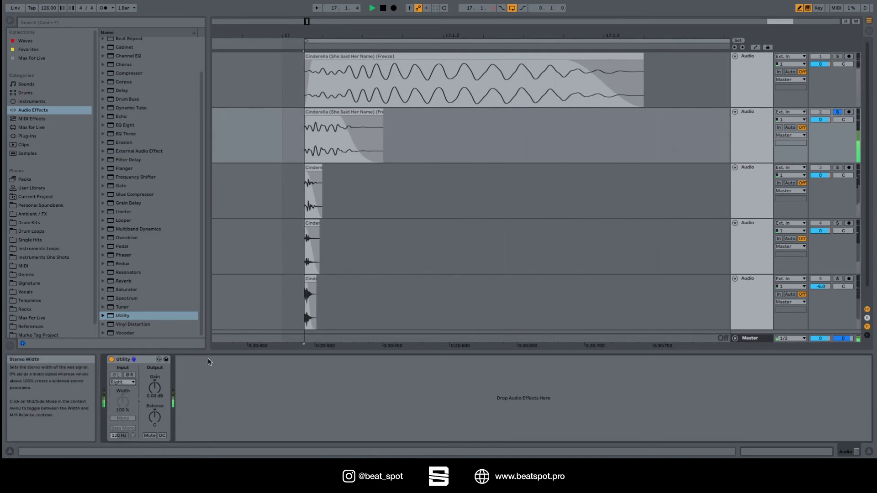
click(837, 112)
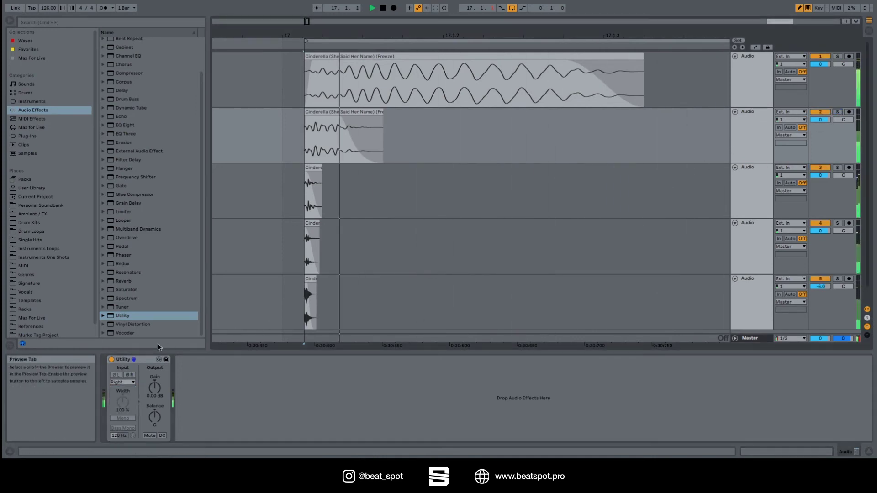
- Compare the second track's Left and Right channel modes with all layers playing, ending on Right
click(122, 383)
click(118, 390)
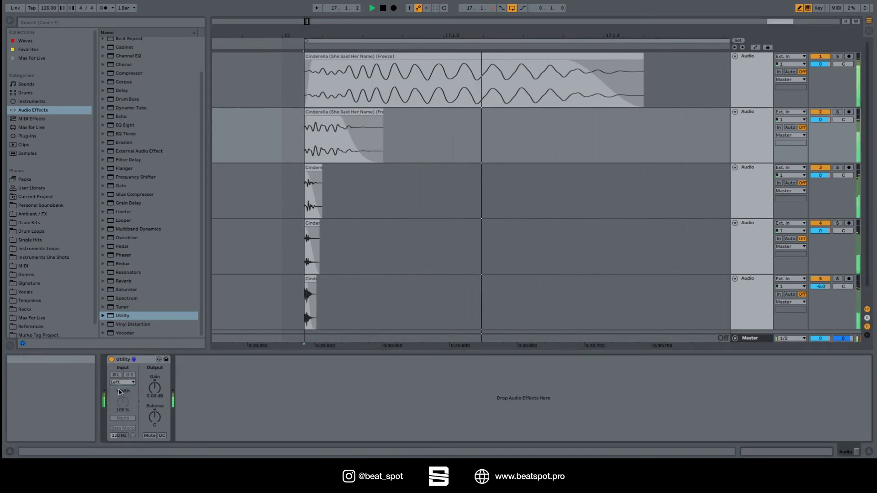
click(122, 382)
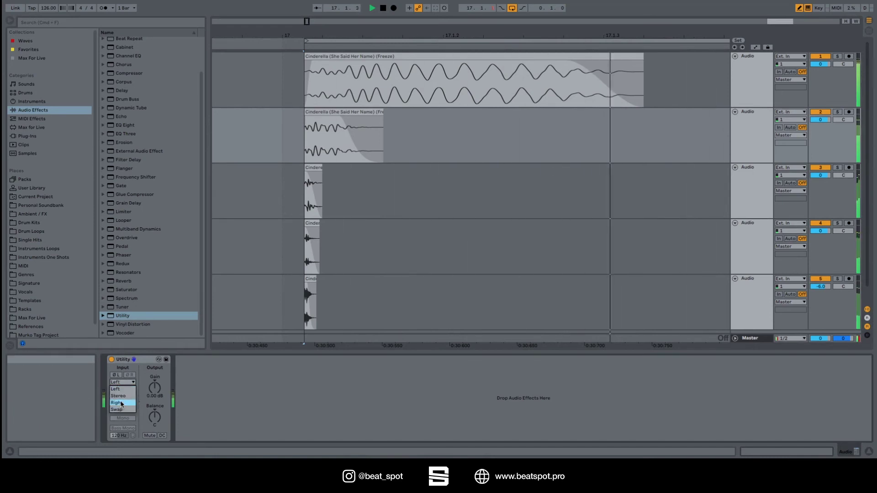
click(122, 404)
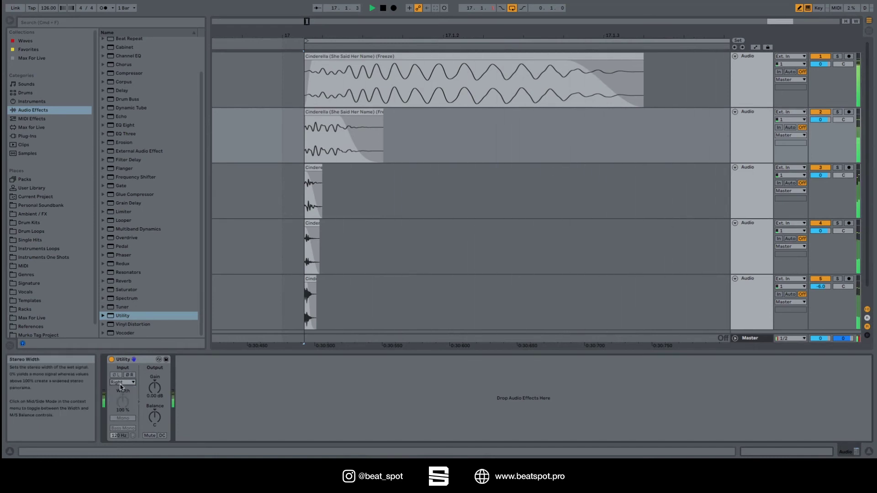
- Compare the third track's left and right channels in solo and with all layers, leaving its Utility on Right
click(837, 168)
click(122, 382)
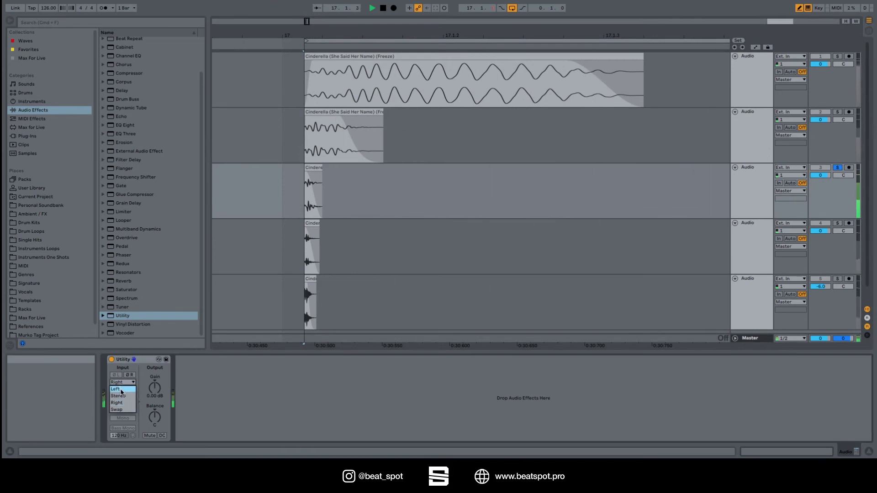
click(118, 390)
click(122, 382)
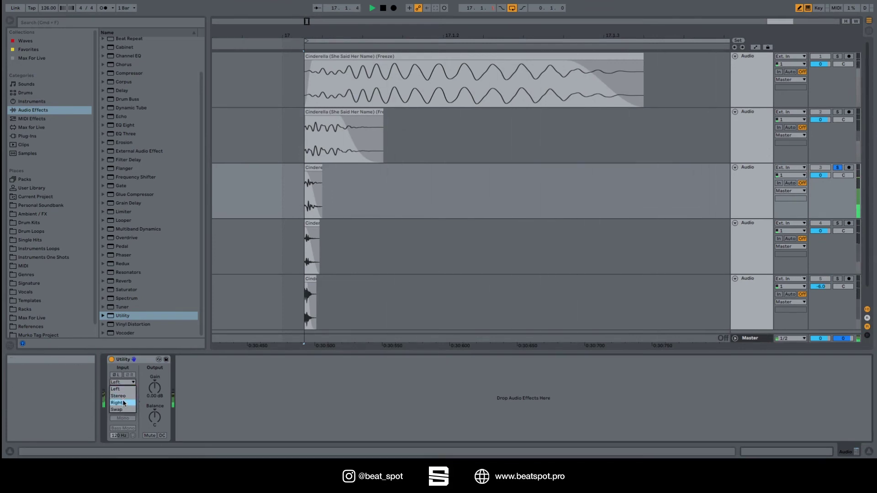
click(122, 403)
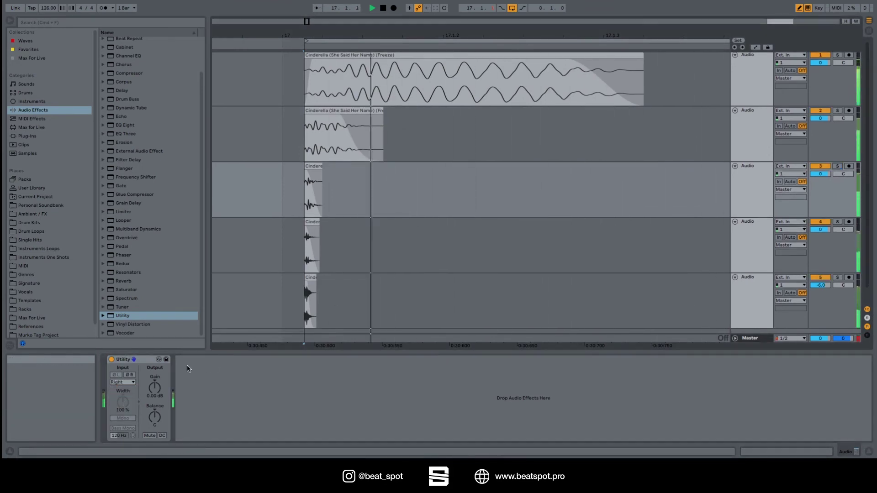
click(123, 382)
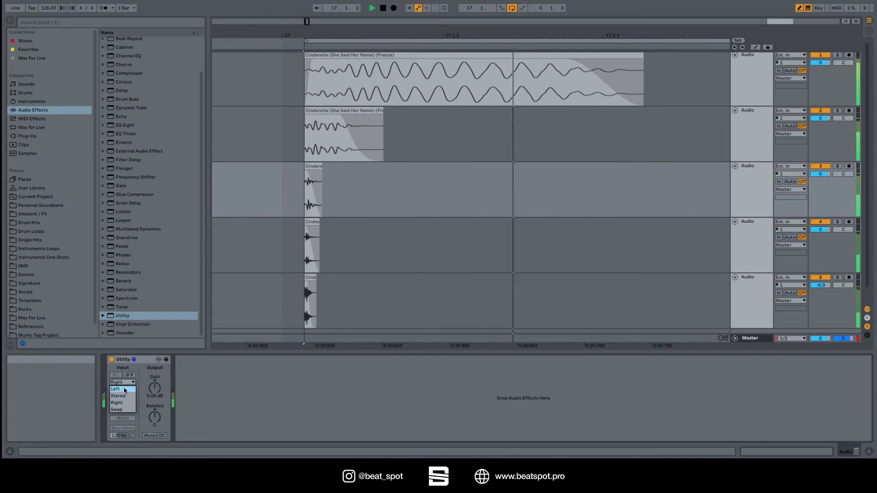
click(118, 389)
click(123, 382)
click(122, 402)
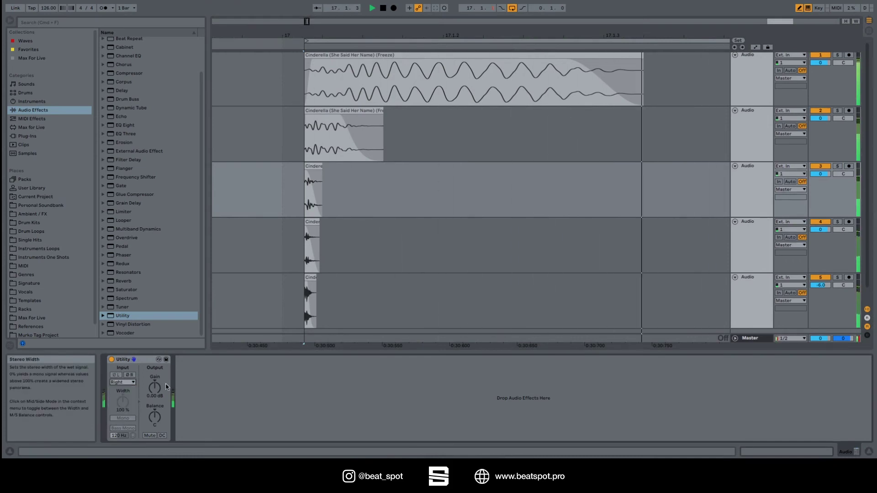
- Compare the fourth track's channel modes with all layers playing, set its Utility to Left, and select the fifth track
click(312, 247)
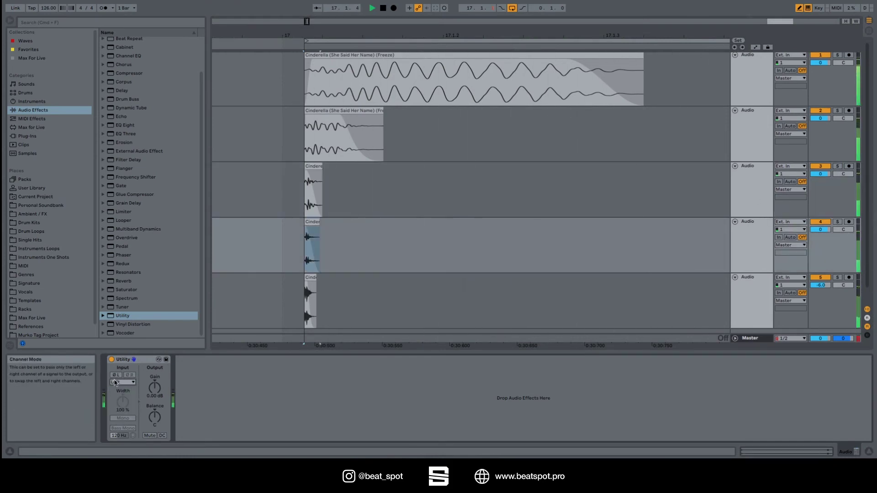
click(119, 382)
click(121, 403)
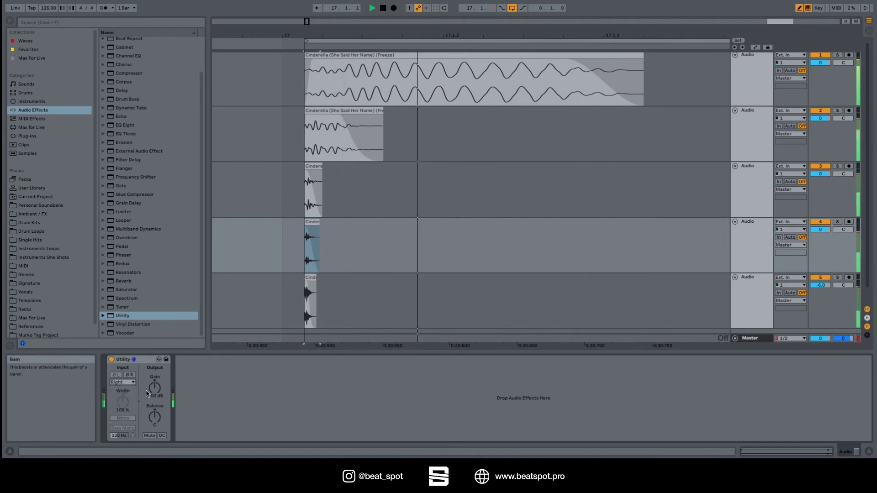
click(122, 382)
click(125, 388)
click(553, 299)
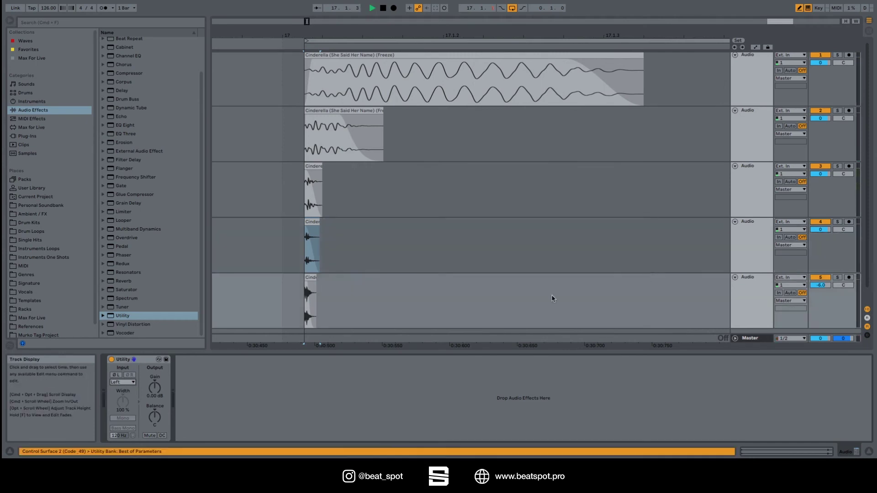
- Compare the fifth track's Left and Right channel modes with all layers playing, leaving its Utility on Right
click(122, 382)
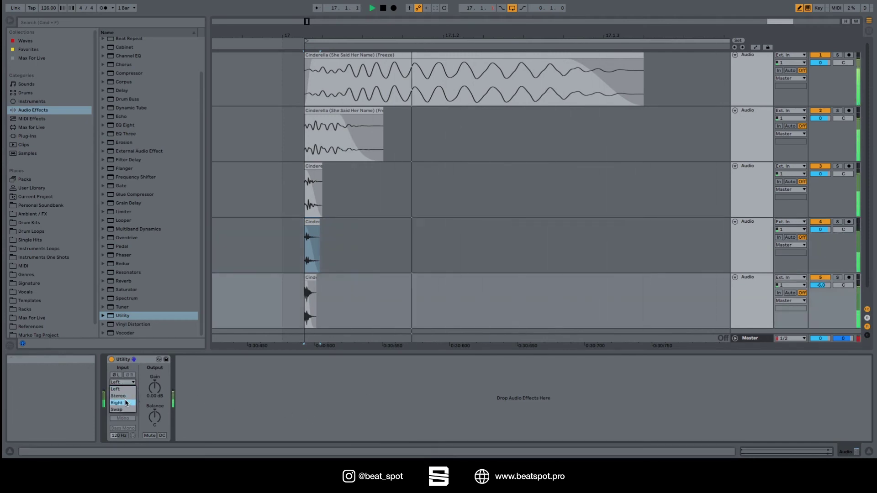
click(126, 403)
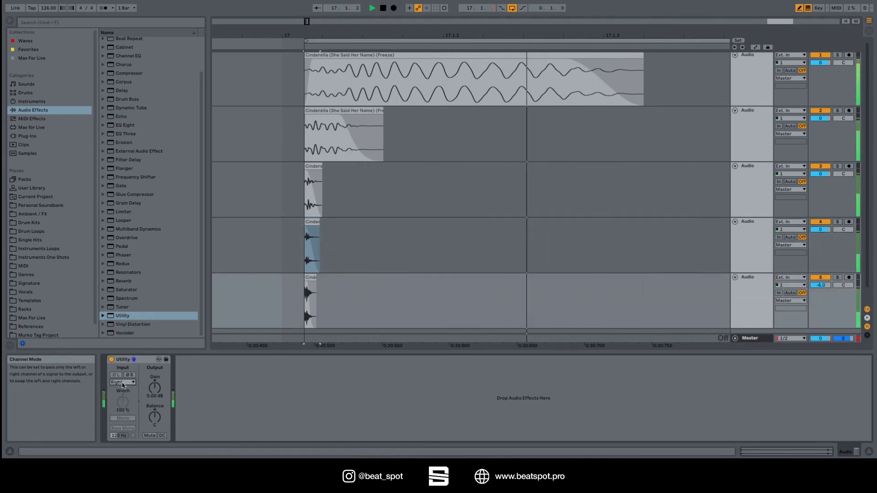
click(122, 383)
click(118, 389)
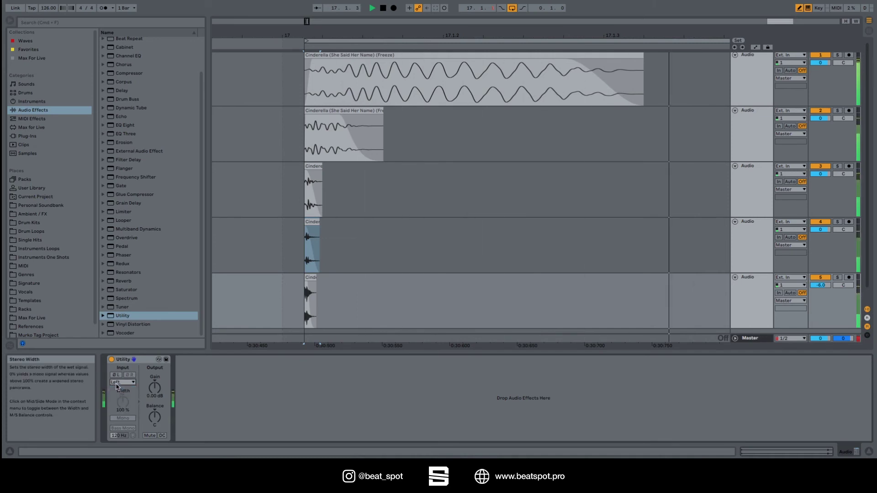
click(123, 382)
click(118, 400)
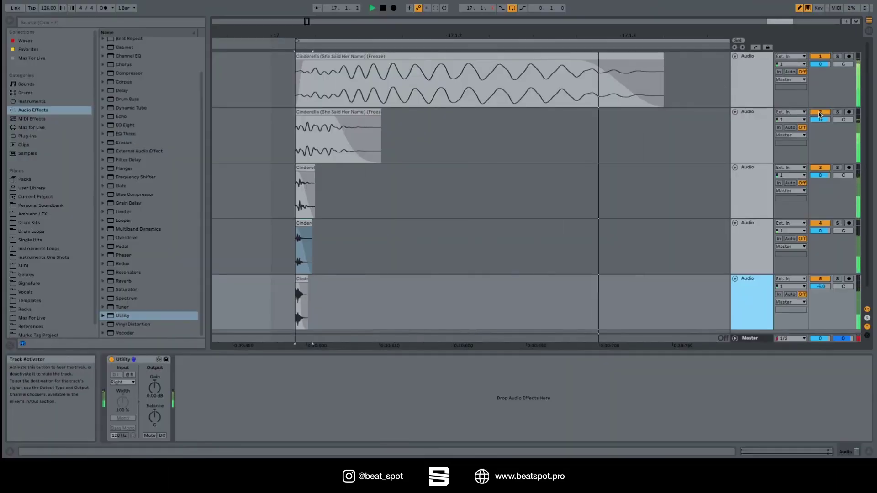
- Adjust the second track's volume by ear against the other layers, settling on 1.5 dB
scroll(818, 115, down, 1)
scroll(821, 118, up, 1)
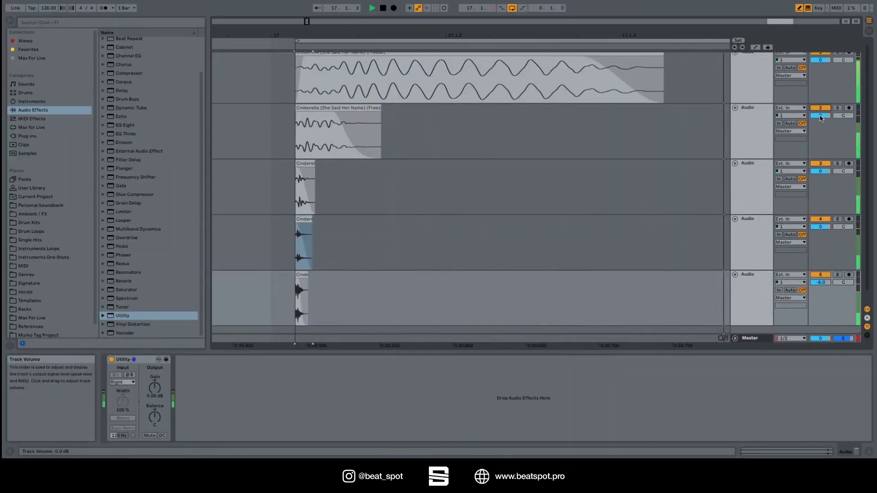
drag(820, 117, 821, 124)
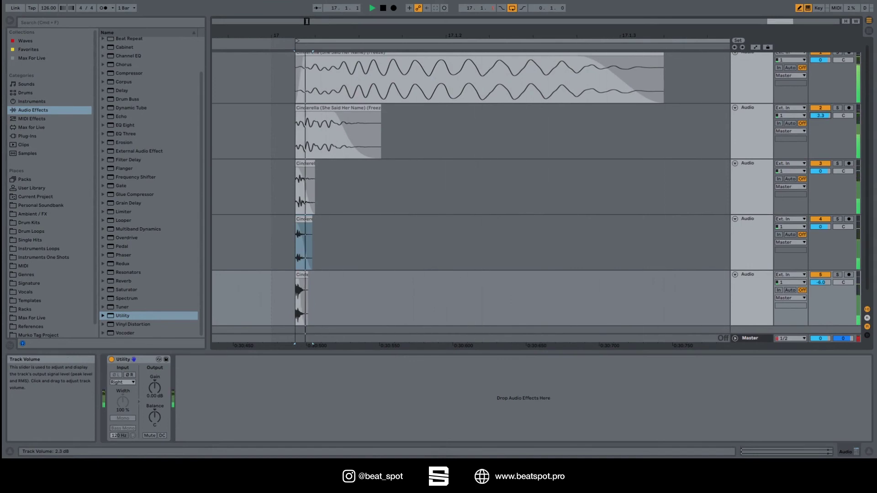
drag(821, 115, 820, 118)
- Audition the third track briefly in solo, bring all layers back in, and raise its volume to about 1.8 dB
click(837, 163)
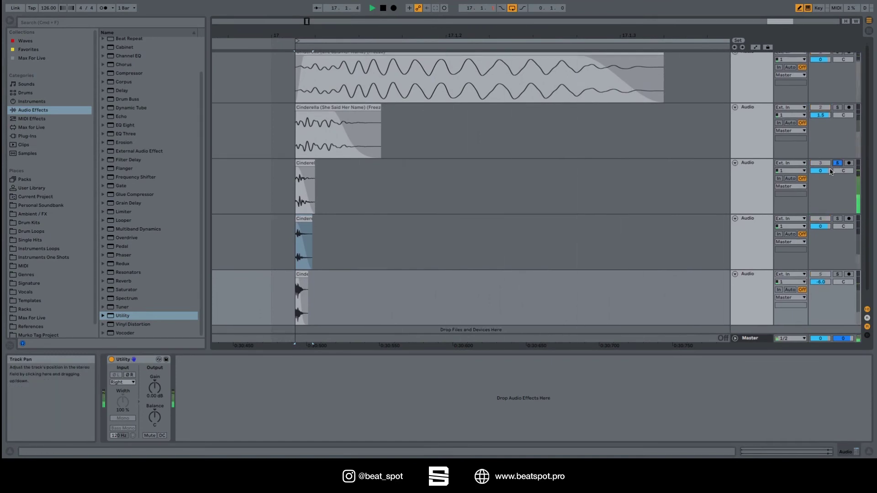
click(837, 163)
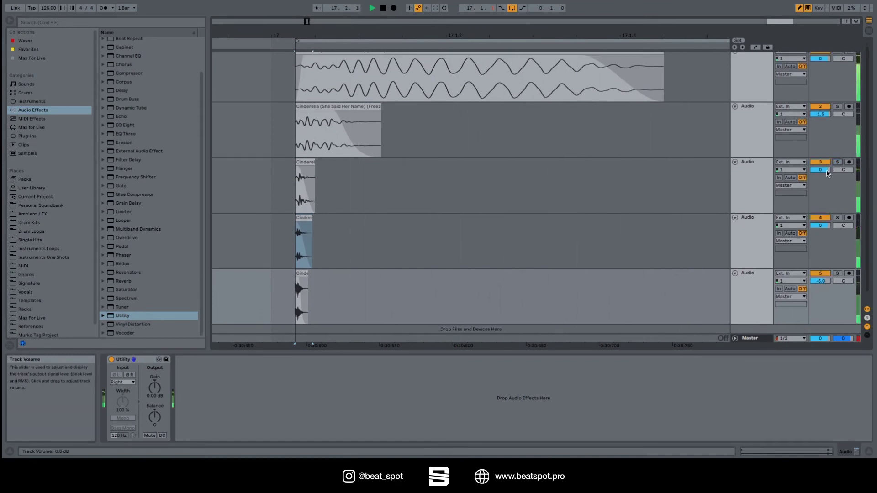
mouse_move(821, 171)
mouse_down()
mouse_move(820, 149)
mouse_move(820, 193)
mouse_move(820, 171)
mouse_up()
drag(820, 170, 821, 176)
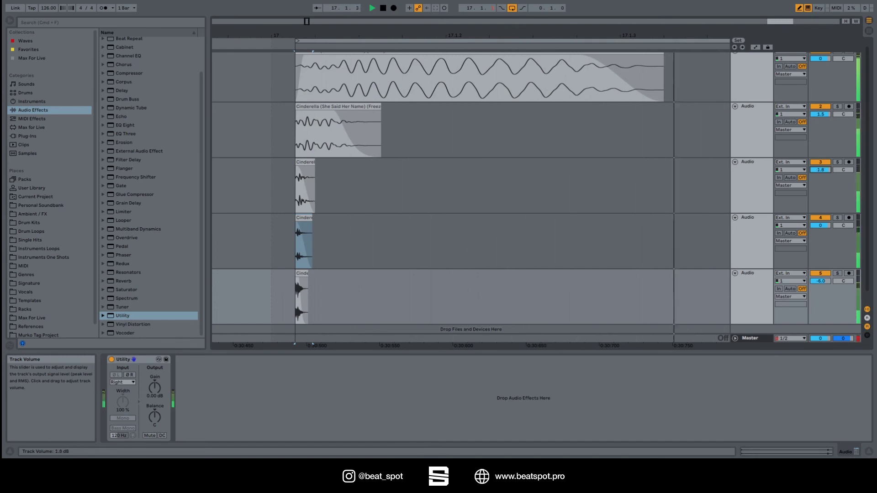
drag(820, 170, 821, 169)
- Balance the two highest layers by setting the fourth track's volume to 1.0 dB and the fifth's to -7.1 dB
key(space)
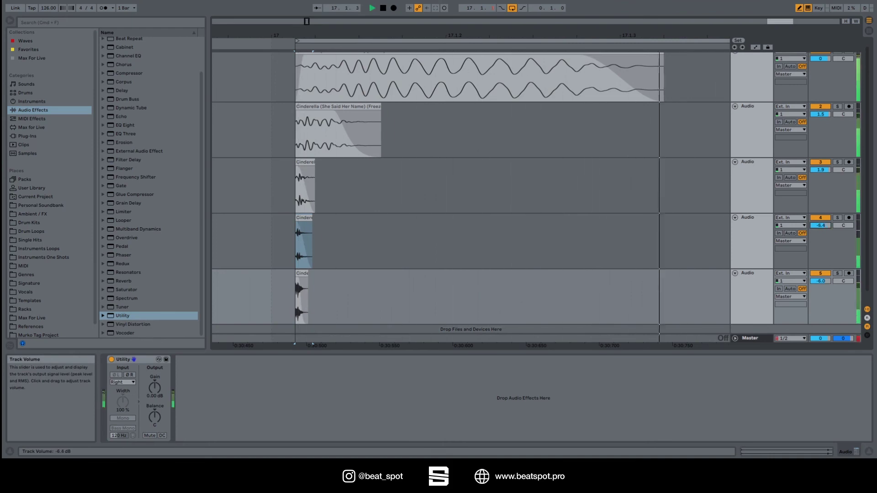
drag(821, 225, 821, 214)
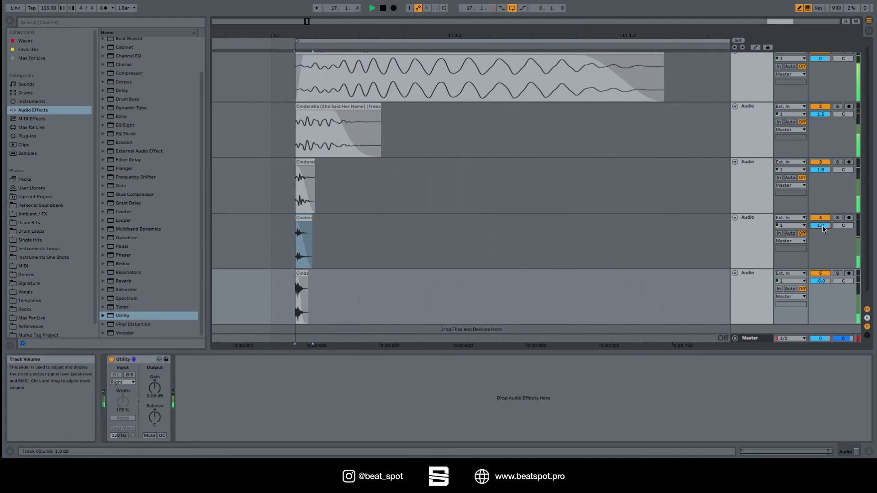
drag(825, 286, 825, 289)
key(space)
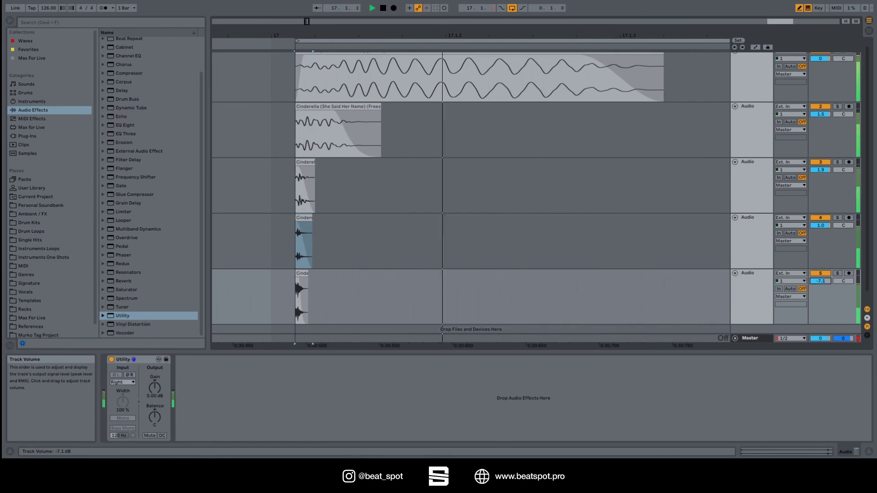